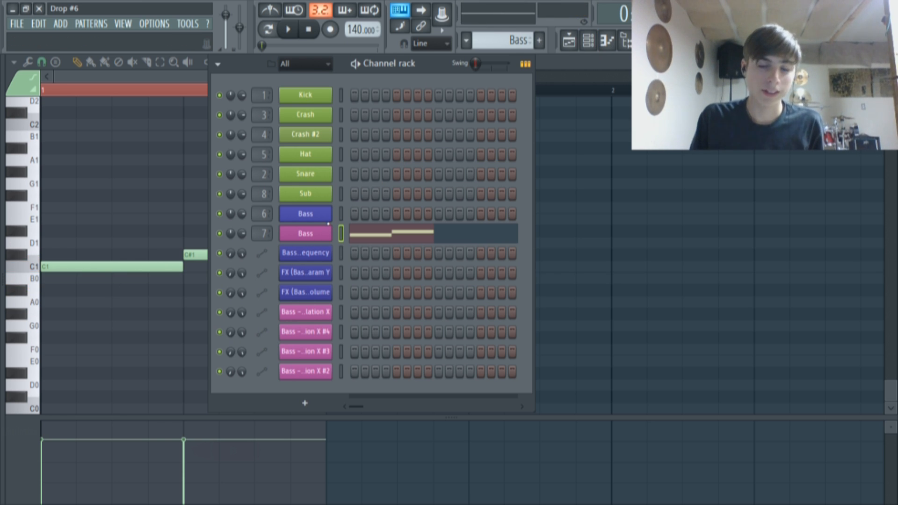
Open the pink Bass channel's Sytrus on its main page and sweep the Modulation X knob up and back down
click(312, 235)
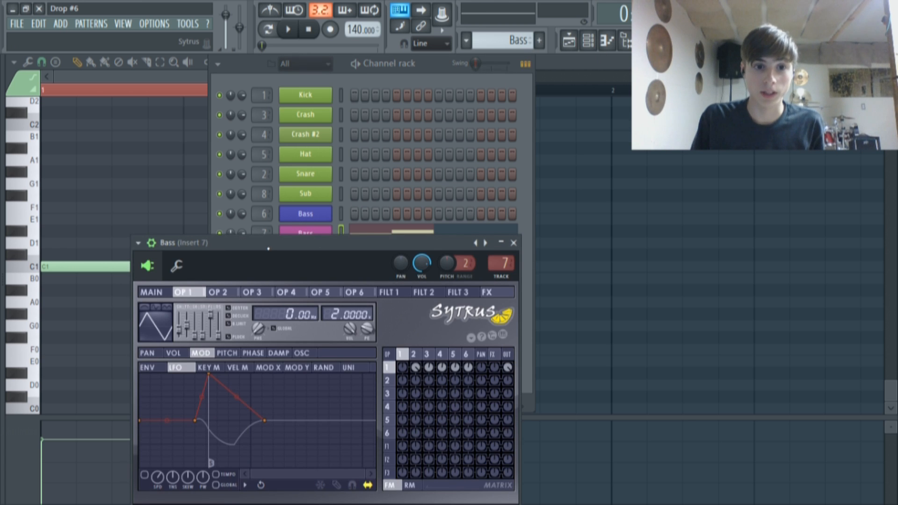
drag(313, 239, 276, 191)
click(172, 238)
mouse_move(213, 323)
mouse_down()
mouse_move(213, 281)
mouse_move(214, 311)
mouse_up()
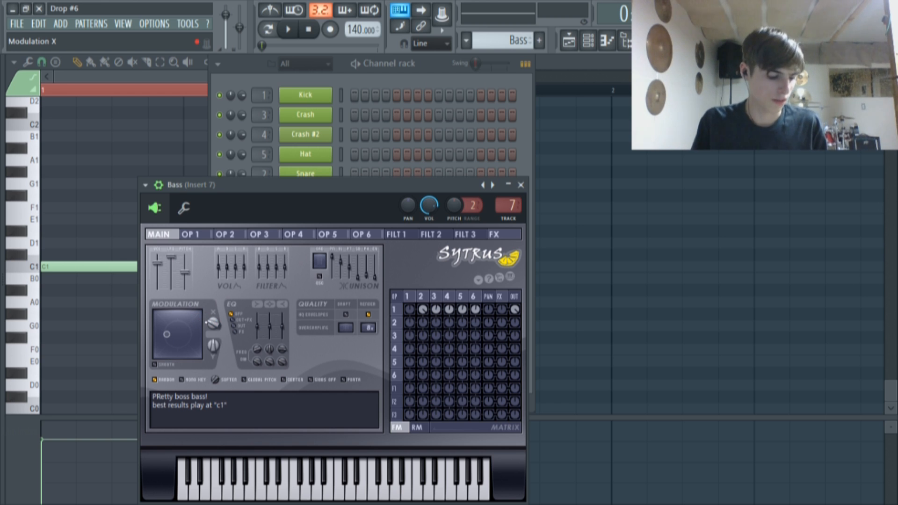
mouse_move(214, 323)
mouse_down()
mouse_move(214, 262)
mouse_move(213, 337)
mouse_up()
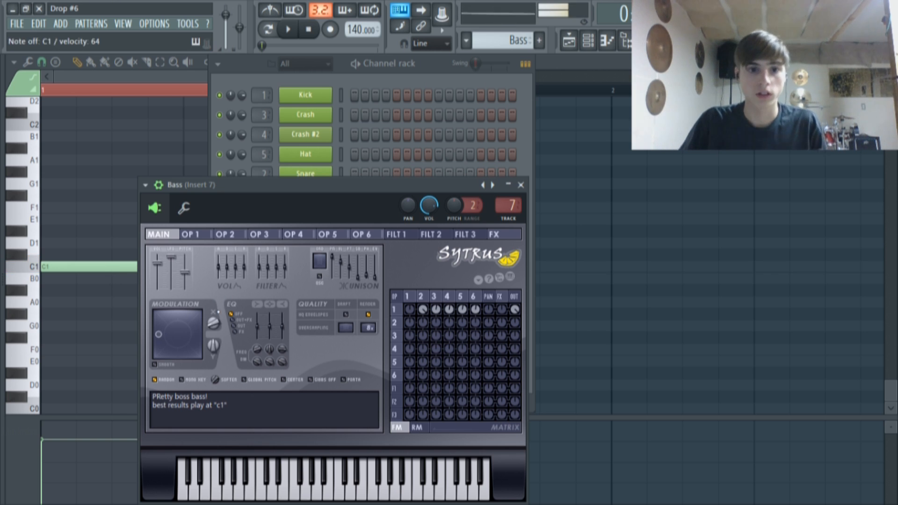
Look through the Sytrus operator pages 1 to 6 and return to the main page
click(192, 235)
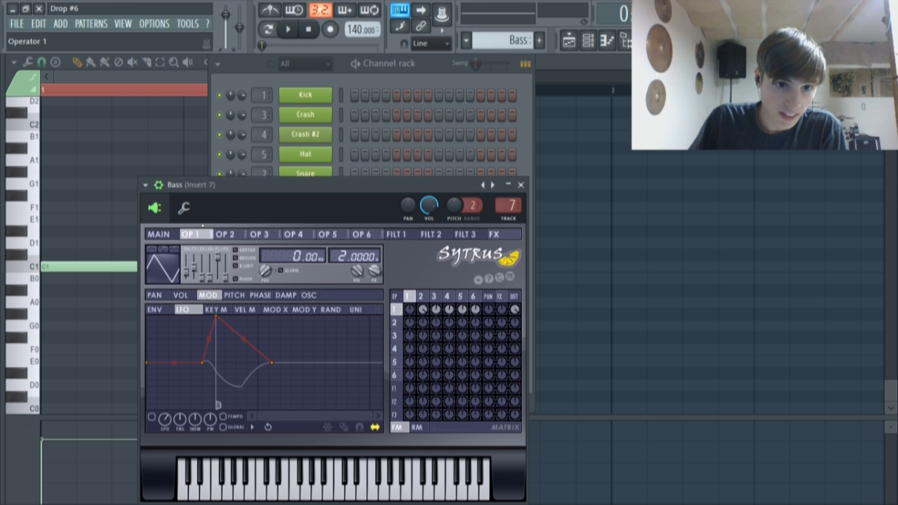
click(233, 234)
click(174, 233)
click(200, 234)
click(230, 233)
click(254, 230)
click(293, 234)
click(328, 234)
click(361, 234)
click(227, 234)
click(164, 235)
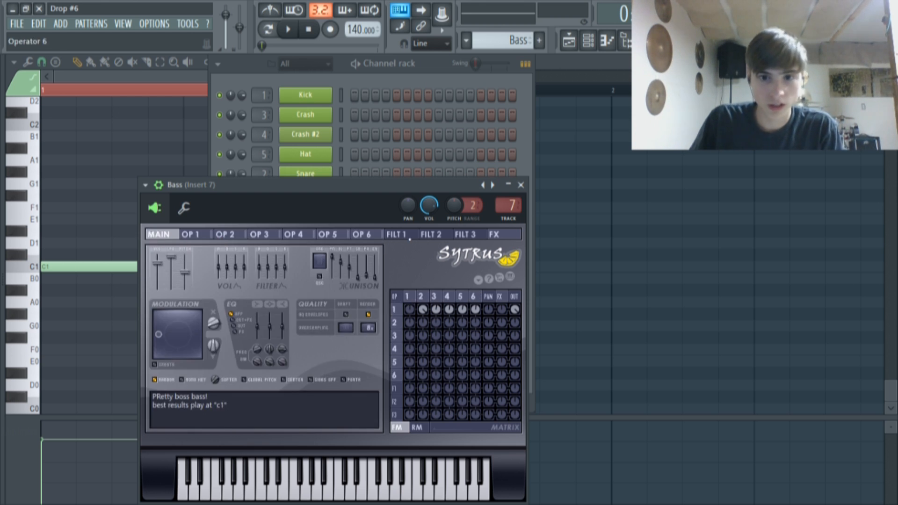
click(230, 234)
click(327, 234)
click(363, 235)
click(159, 234)
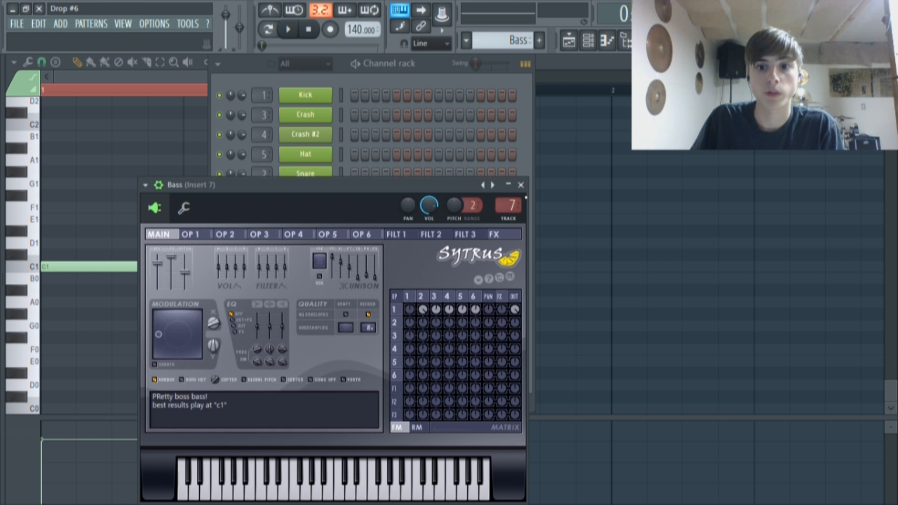
Close Sytrus and open the Vocodex effect on mixer insert 7, with its window moved clear of the effect slots
click(521, 185)
key(F9)
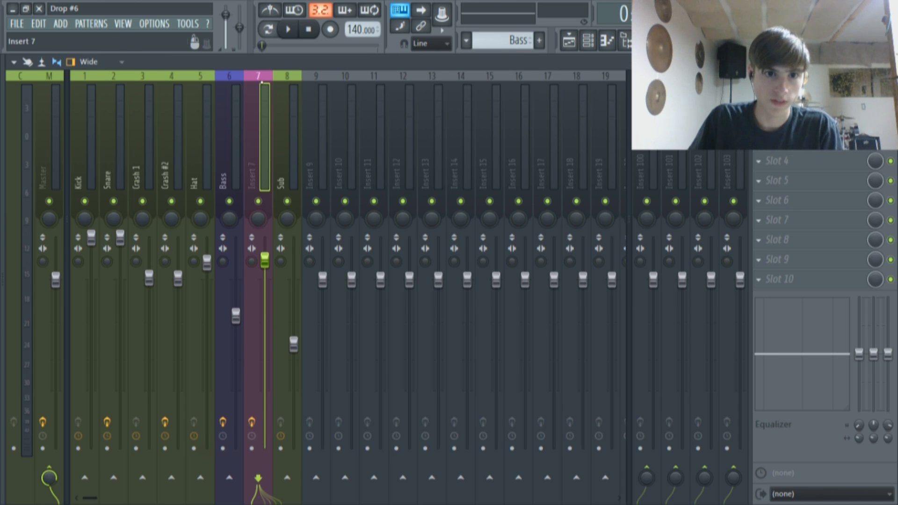
click(790, 102)
click(790, 102)
click(791, 102)
drag(498, 76, 425, 87)
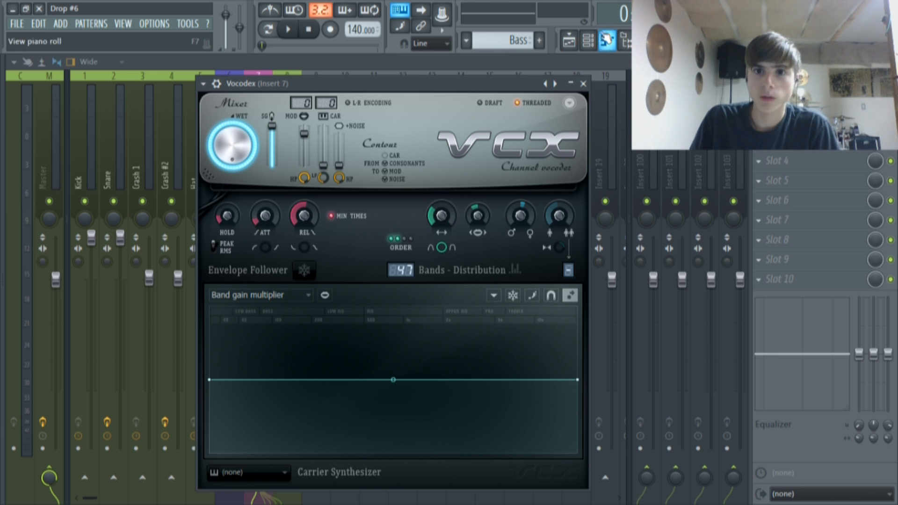
Raise Modulation X in the pink Bass channel's Sytrus and turn the Vocodex band width up to maximum
click(588, 41)
click(310, 236)
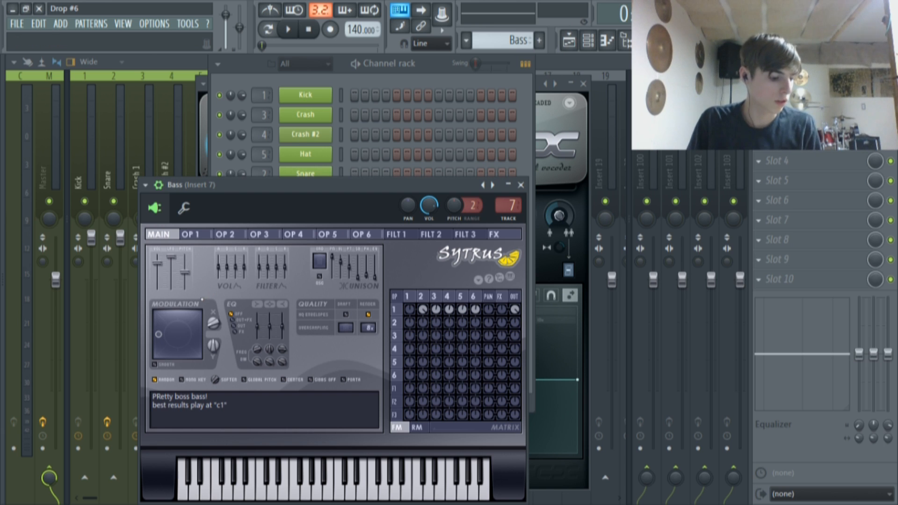
mouse_move(213, 323)
mouse_down()
mouse_move(213, 285)
mouse_move(213, 313)
mouse_up()
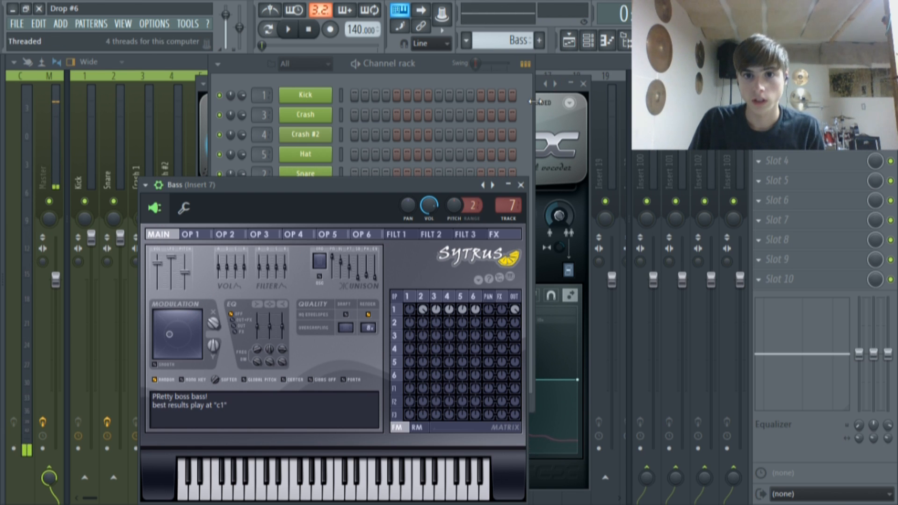
click(544, 101)
drag(441, 216, 441, 162)
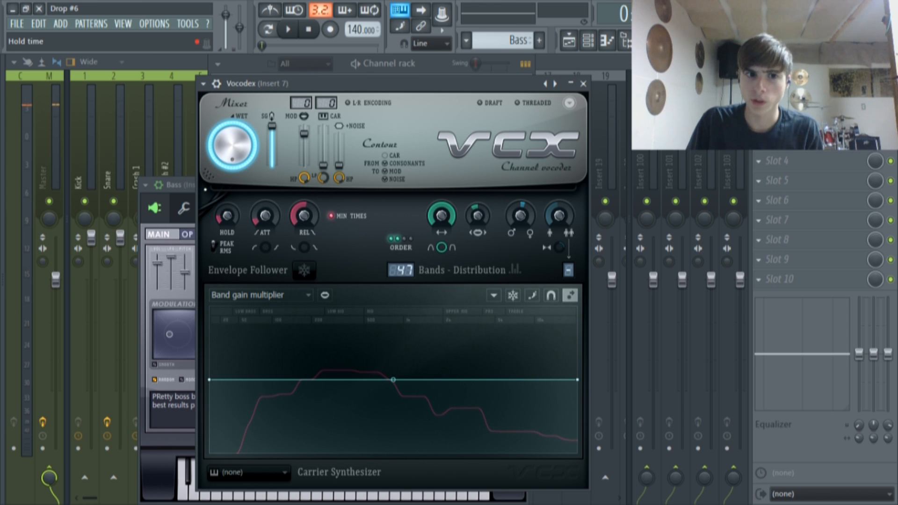
Audition the Vocodex effect by sweeping Modulation X in Sytrus down and back up
click(177, 185)
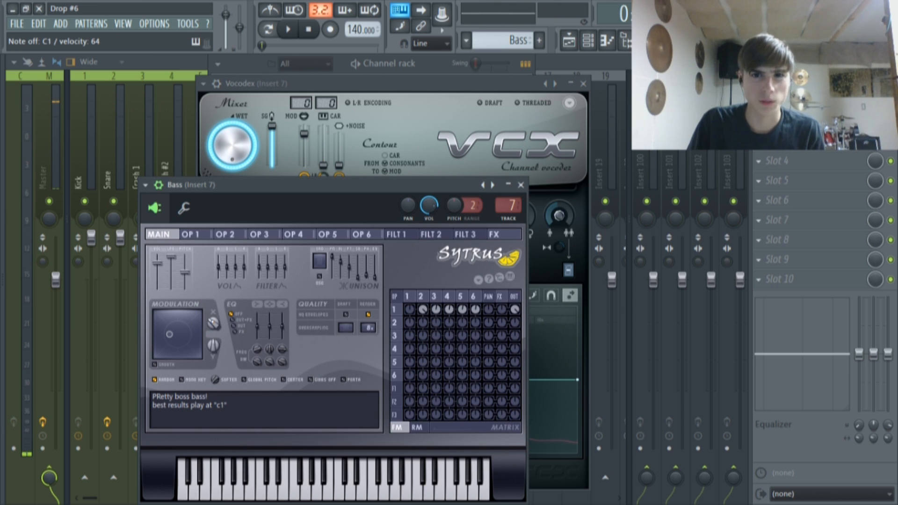
drag(212, 322, 213, 346)
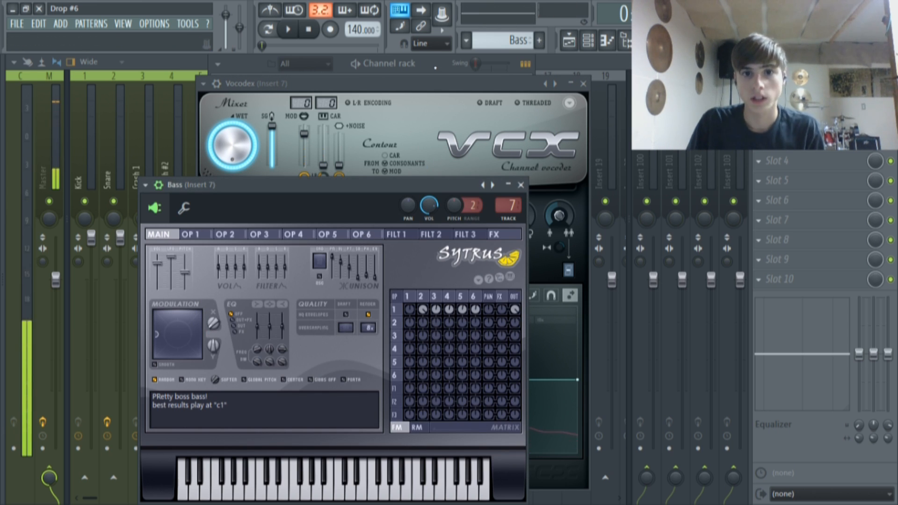
click(425, 87)
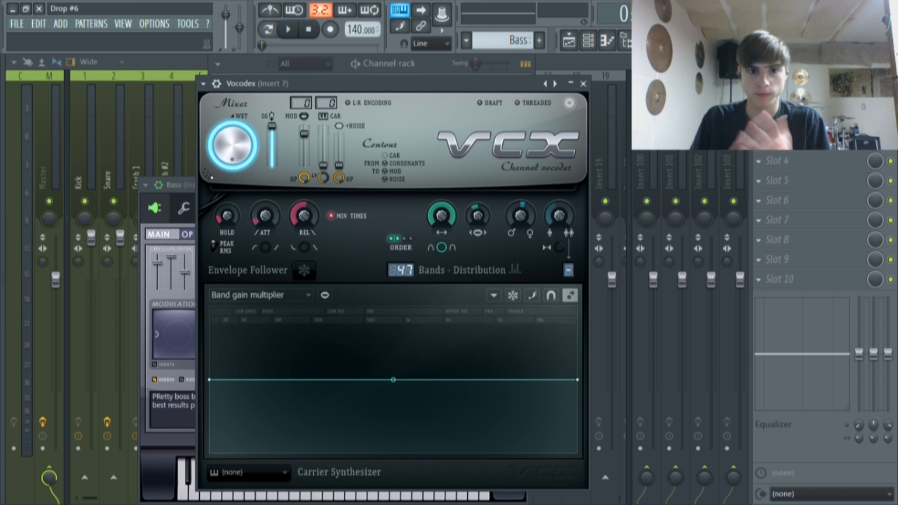
click(168, 191)
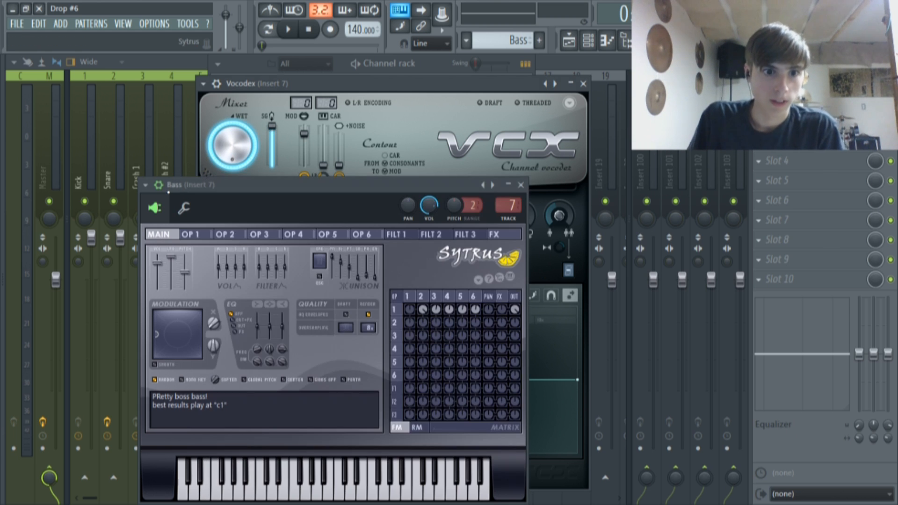
drag(213, 323, 213, 291)
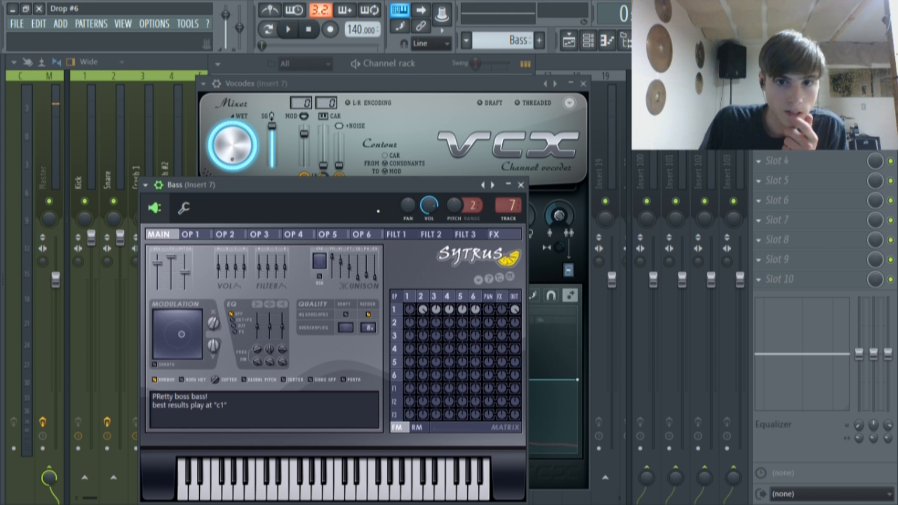
Place insert 7's Parametric EQ 2 beside the pink Bass channel's Sytrus and lower Modulation X to examine the sound's spectrum
click(795, 121)
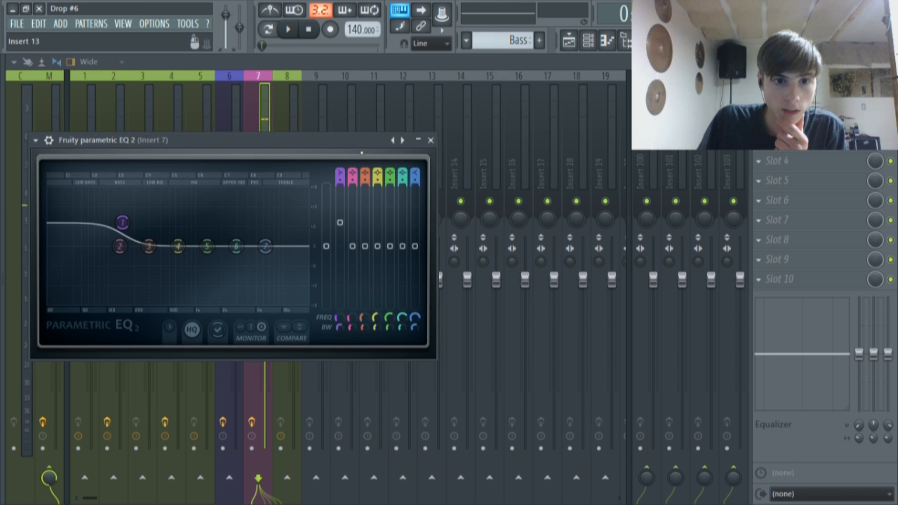
drag(330, 142, 354, 123)
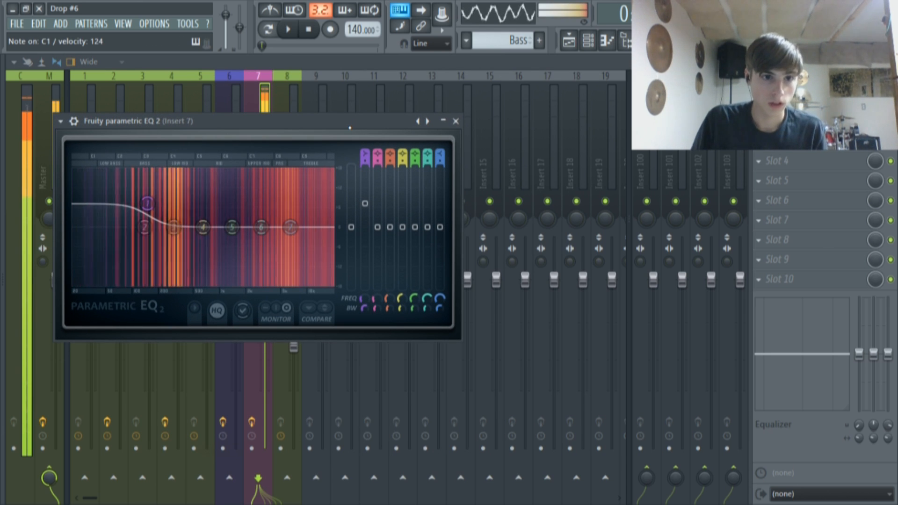
click(587, 40)
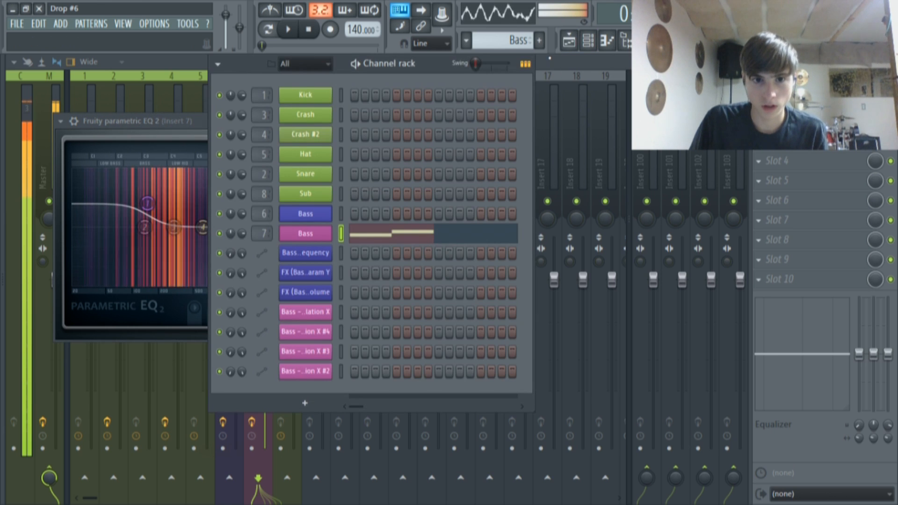
click(306, 233)
drag(264, 188, 481, 164)
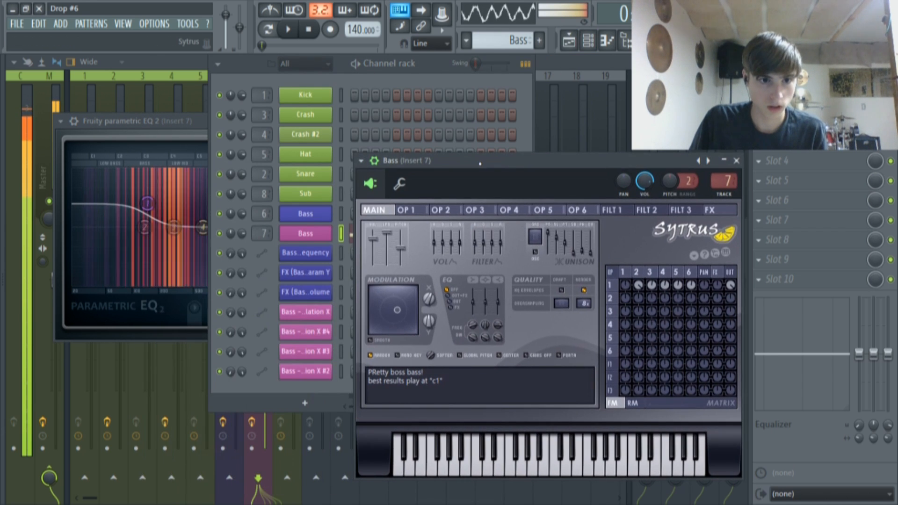
drag(427, 66, 701, 306)
drag(429, 299, 428, 334)
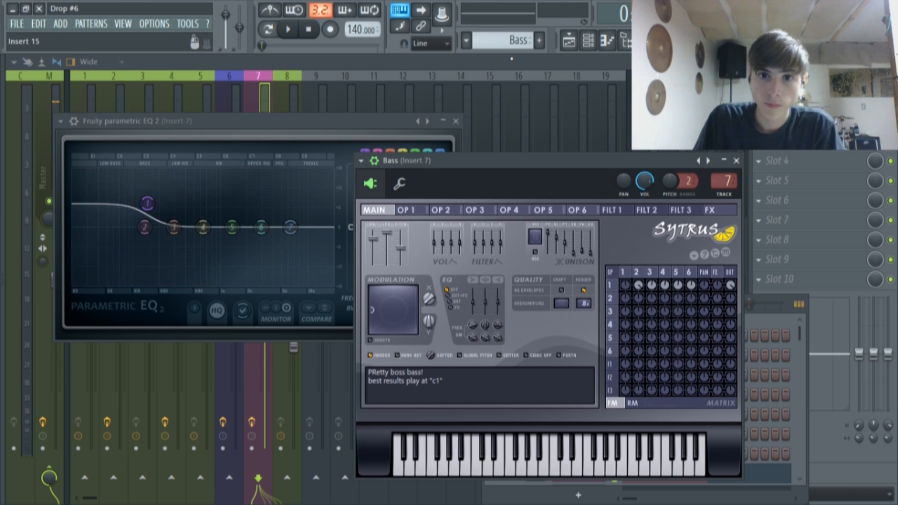
Close all open plugin windows and show the playlist zoomed out over the whole arrangement
key(F12)
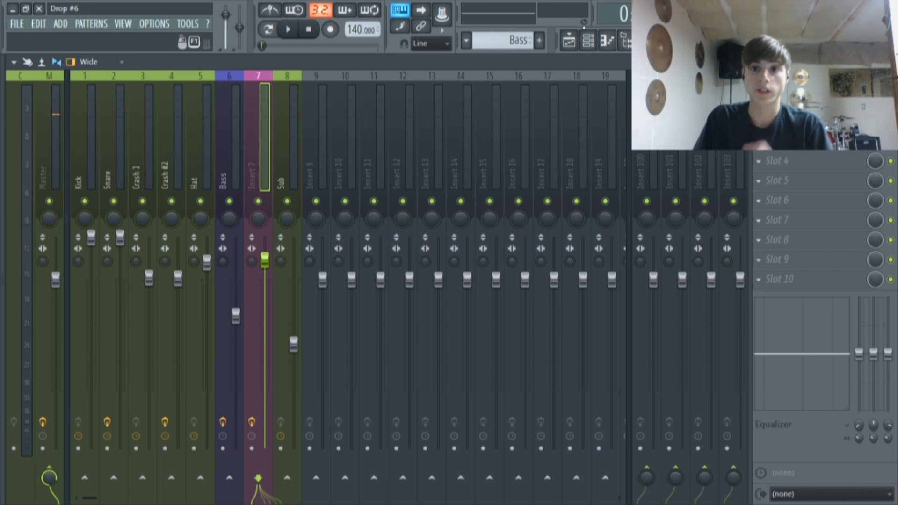
click(588, 41)
click(572, 39)
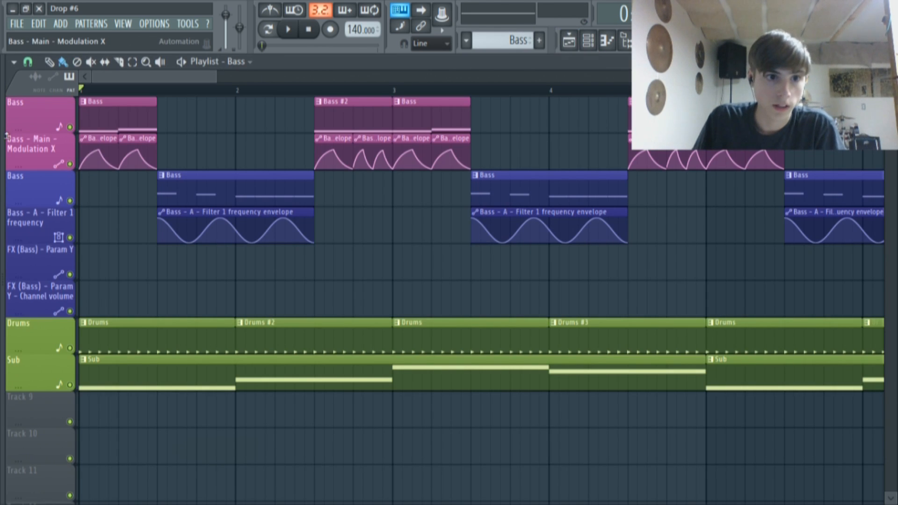
scroll(349, 215, down, 2)
scroll(229, 198, down, 5)
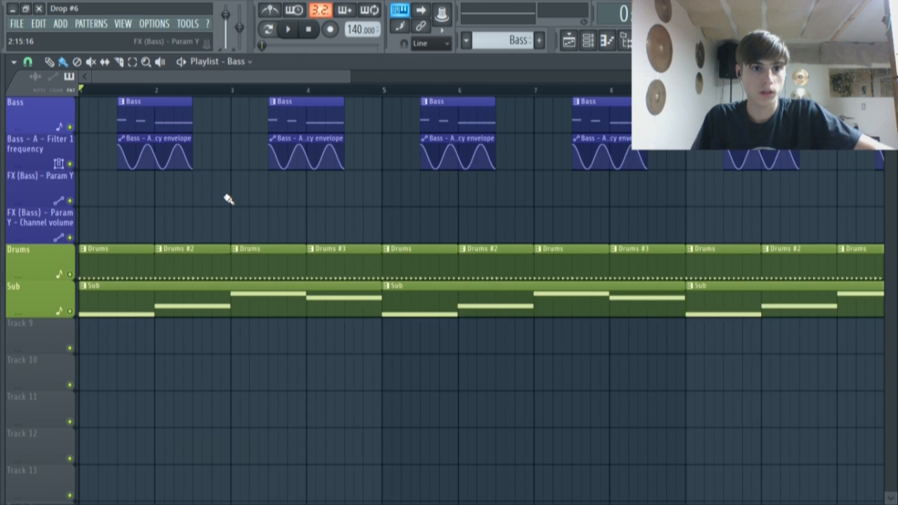
Solo the pink Bass track together with its Modulation X automation track in the playlist
scroll(201, 199, up, 2)
right_click(74, 197)
click(68, 166)
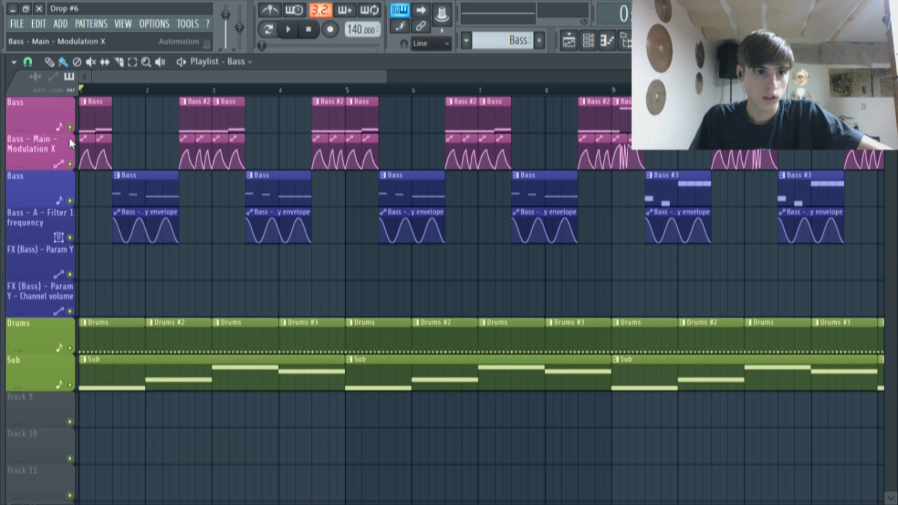
right_click(71, 127)
click(71, 164)
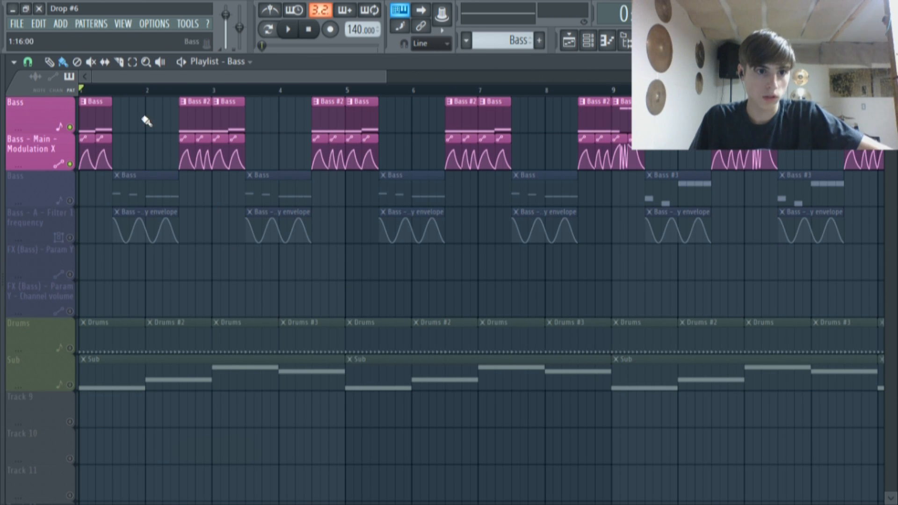
Play the soloed Bass tracks from the start and again from just before bar 2, and stop playback
click(285, 30)
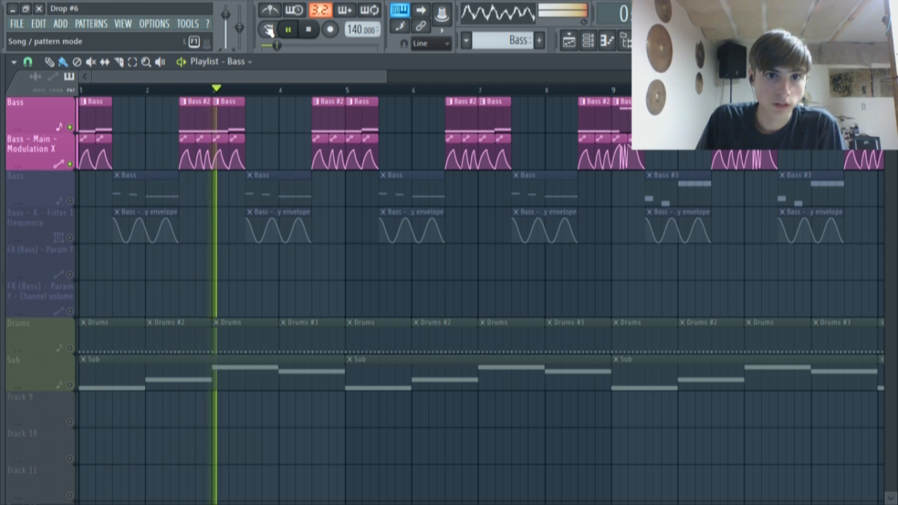
key(space)
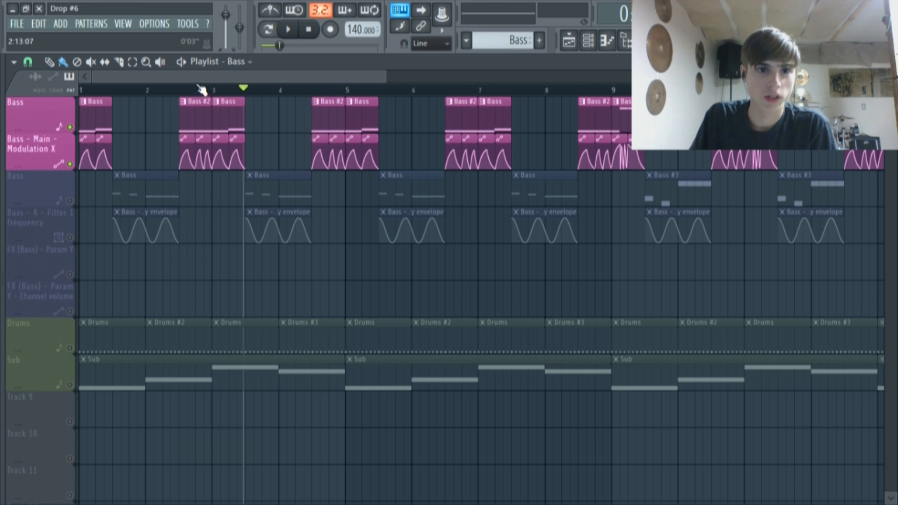
click(139, 89)
click(292, 29)
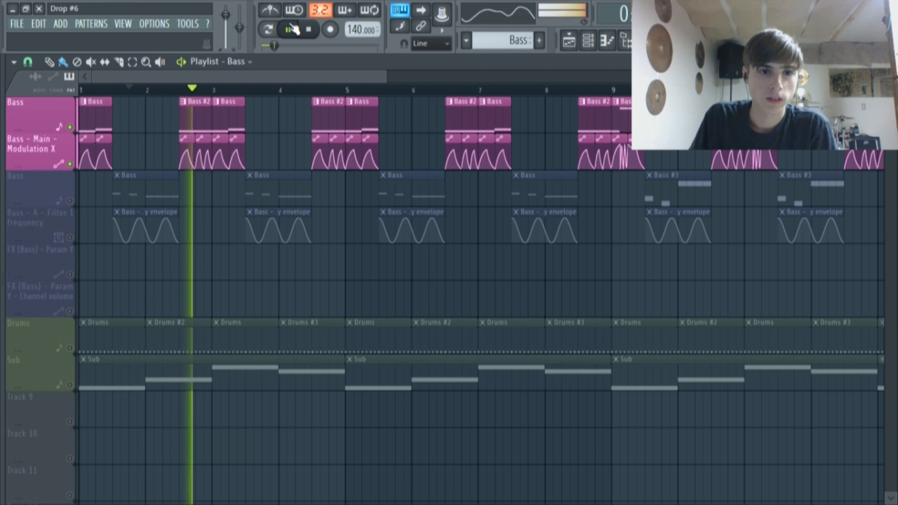
click(294, 29)
click(308, 29)
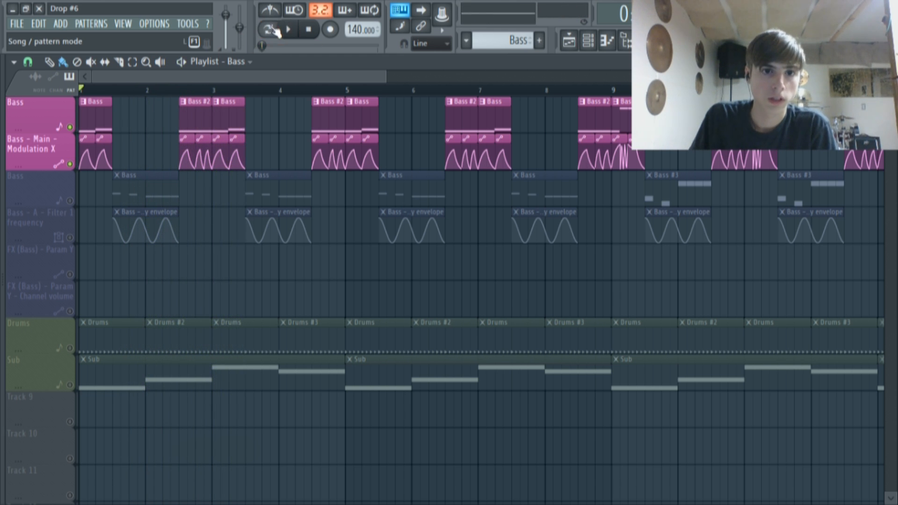
Examine and play the notes of the pink Bass and Bass #2 patterns in the piano roll, ending paused in the playlist
double_click(84, 112)
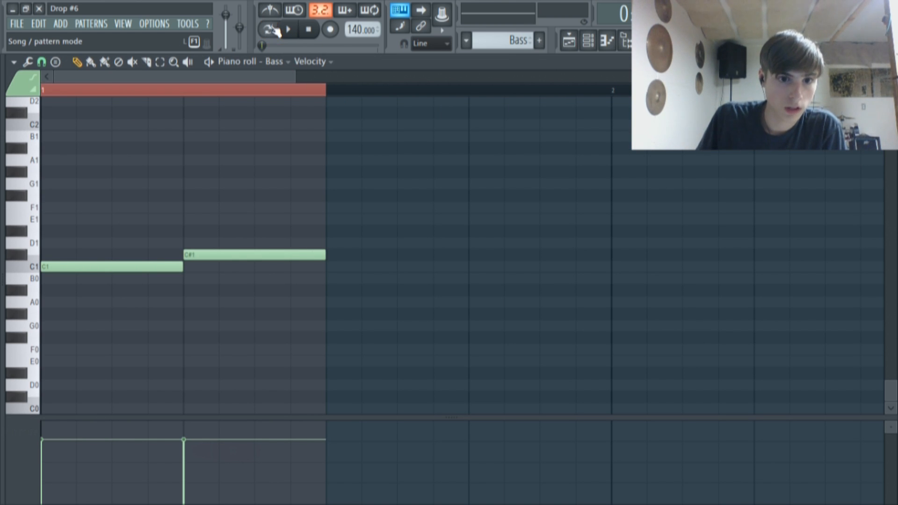
click(290, 30)
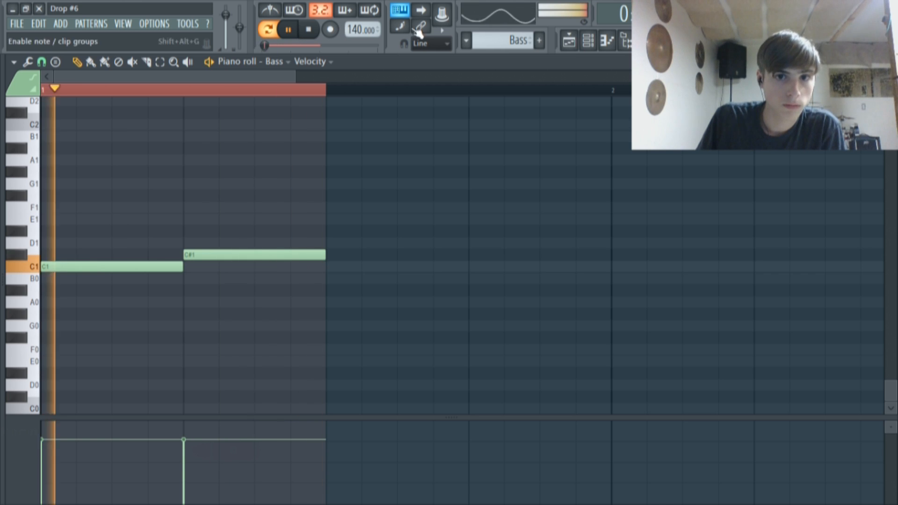
click(568, 41)
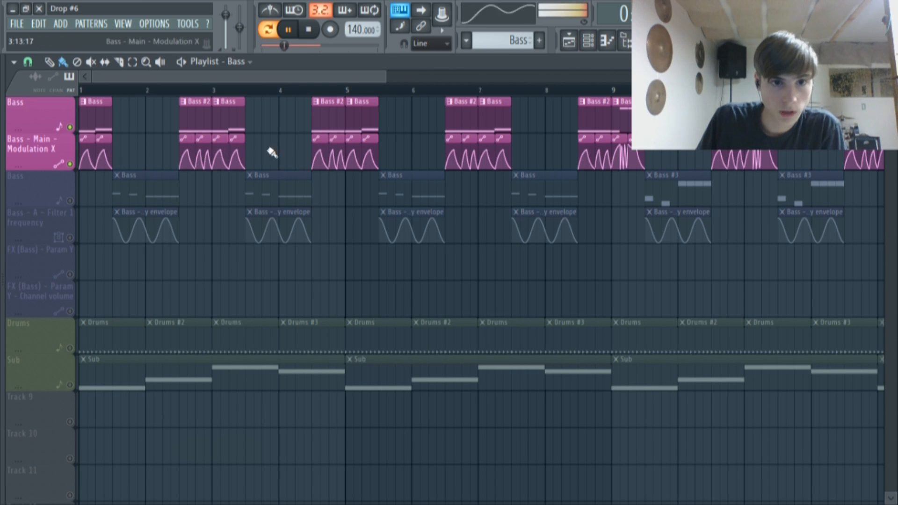
click(191, 101)
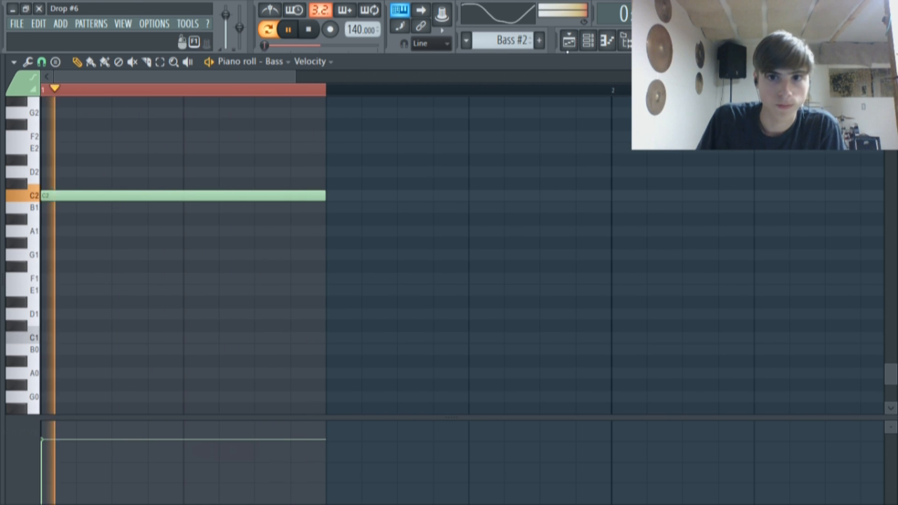
key(F5)
click(286, 30)
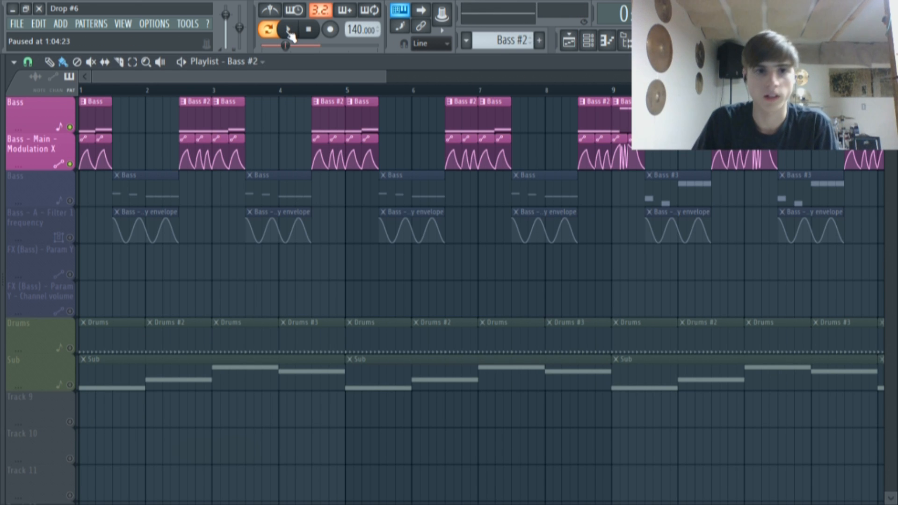
Open the Bass #5 pattern at bar 9 in the piano roll, play its notes, and return to the playlist with playback stopped
scroll(313, 97, right, 5)
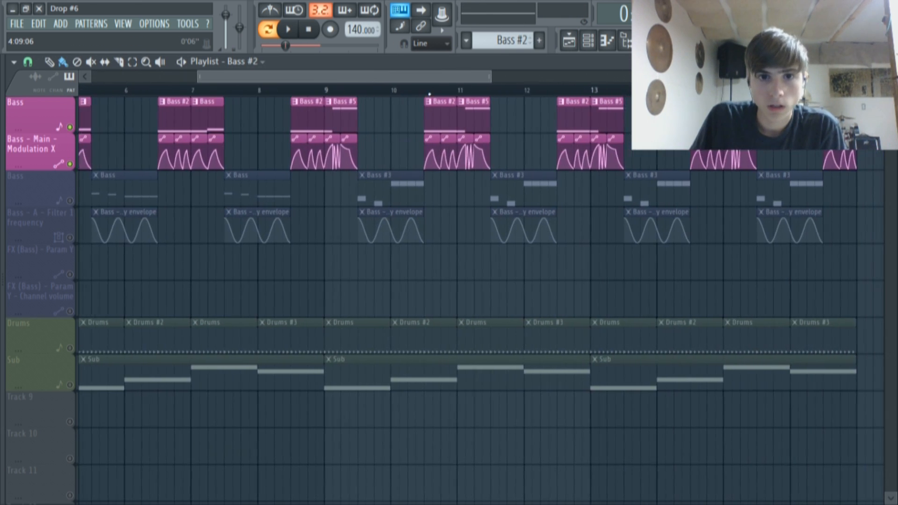
scroll(435, 94, left, 1)
double_click(328, 111)
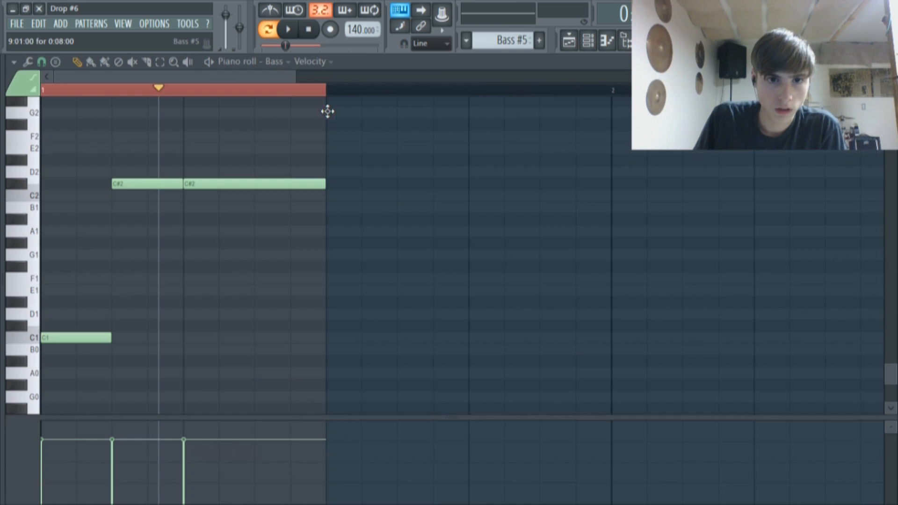
click(287, 32)
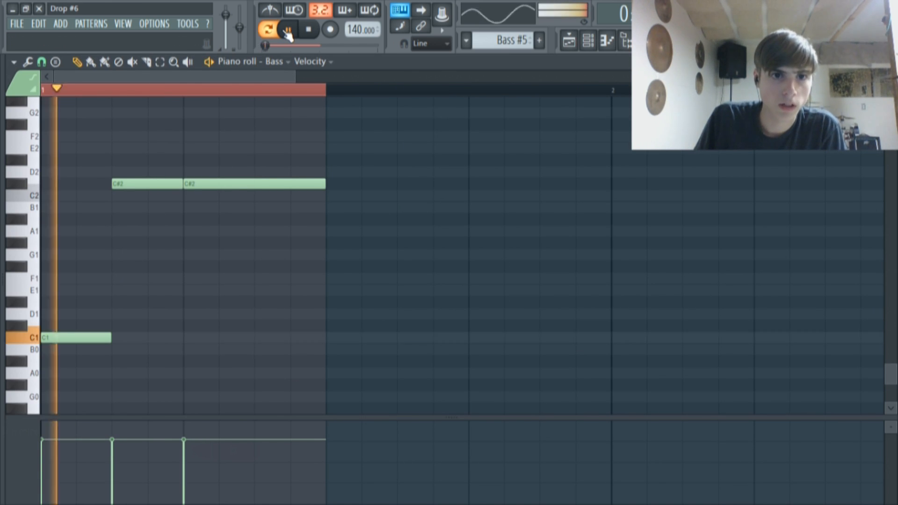
click(569, 41)
click(288, 29)
Select the range 9:01 to 9:03 in the playlist and play the first part of Bass #5 with its Modulation X curve
scroll(308, 150, up, 5)
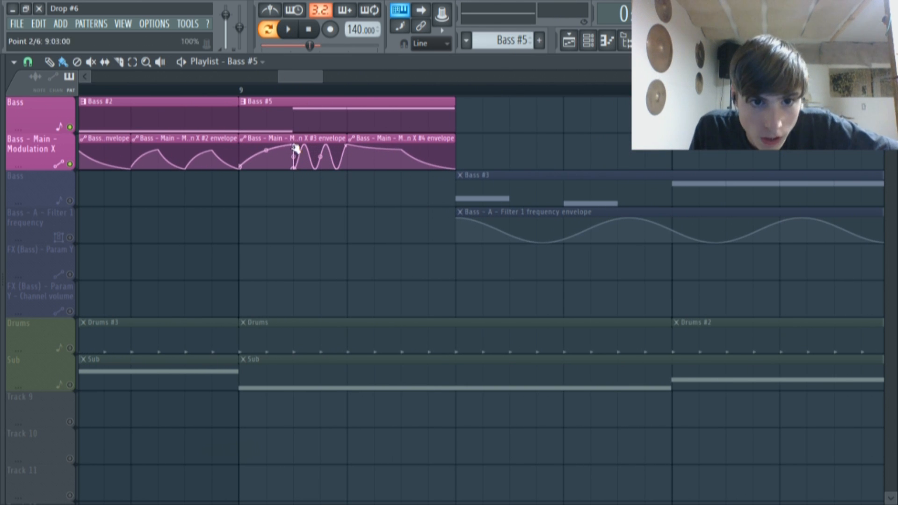
drag(250, 89, 282, 96)
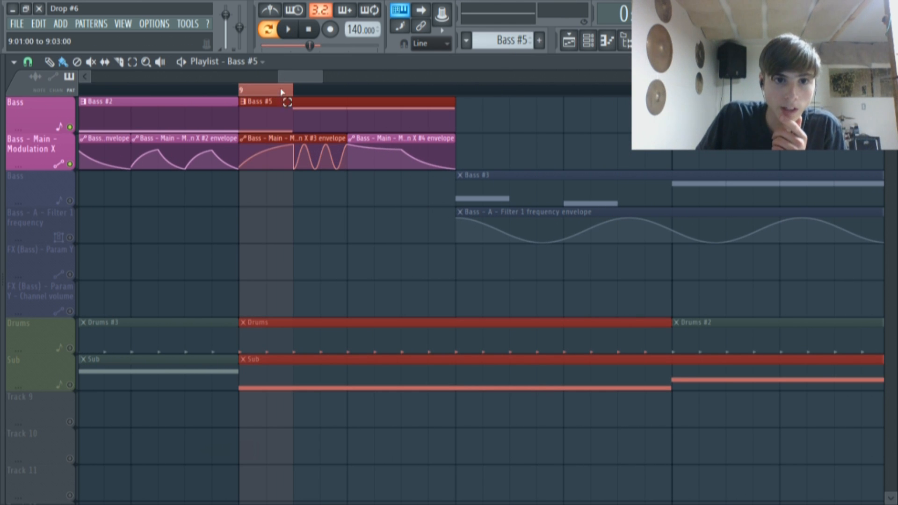
click(288, 30)
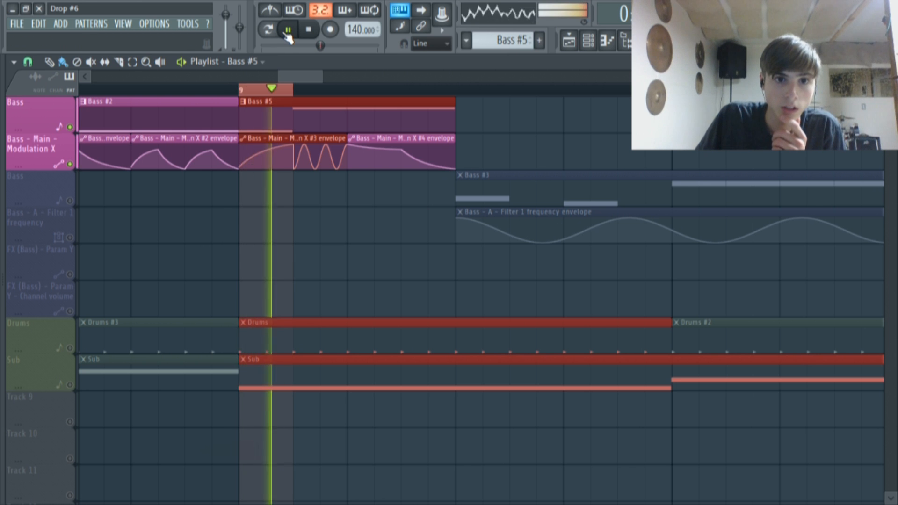
click(288, 29)
Loop and play the fast Modulation X section from 9:03 to 9:05, followed by the section from 9:05 to 9:09
drag(297, 91, 343, 106)
click(351, 192)
click(290, 30)
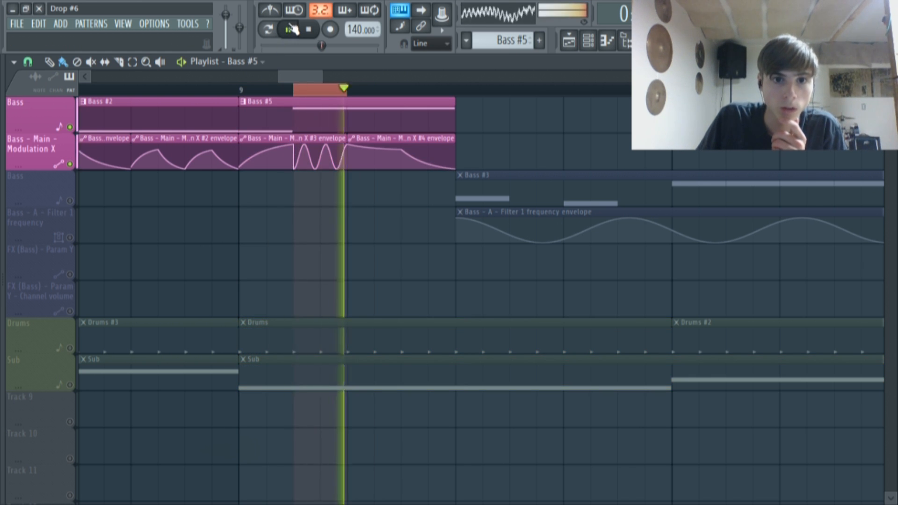
drag(346, 90, 436, 100)
click(411, 173)
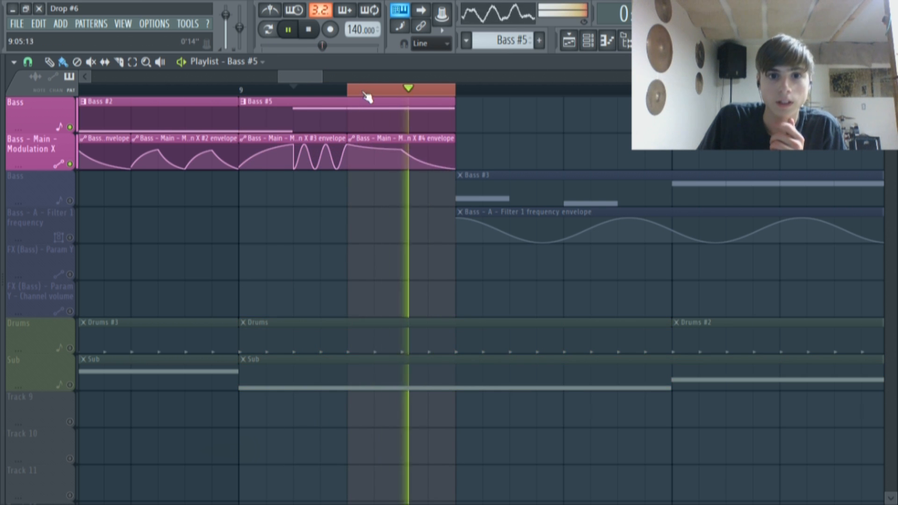
Loop the whole Bass #5 clip from 9:01 to 9:09, clear the time selection, and stop playback
drag(350, 91, 260, 113)
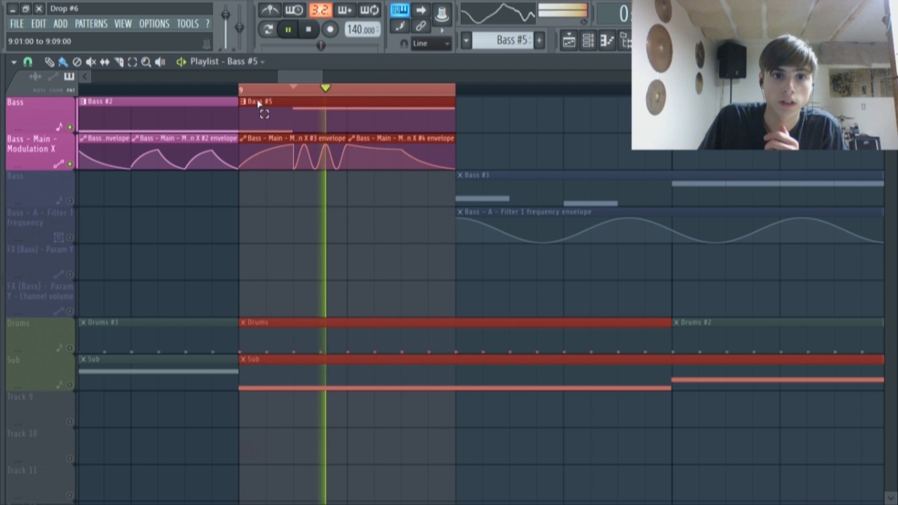
click(333, 224)
click(133, 64)
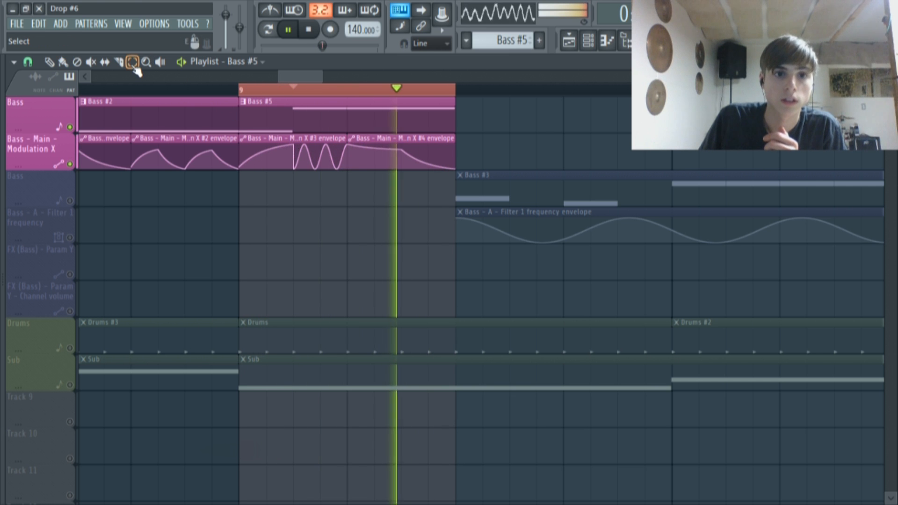
click(361, 101)
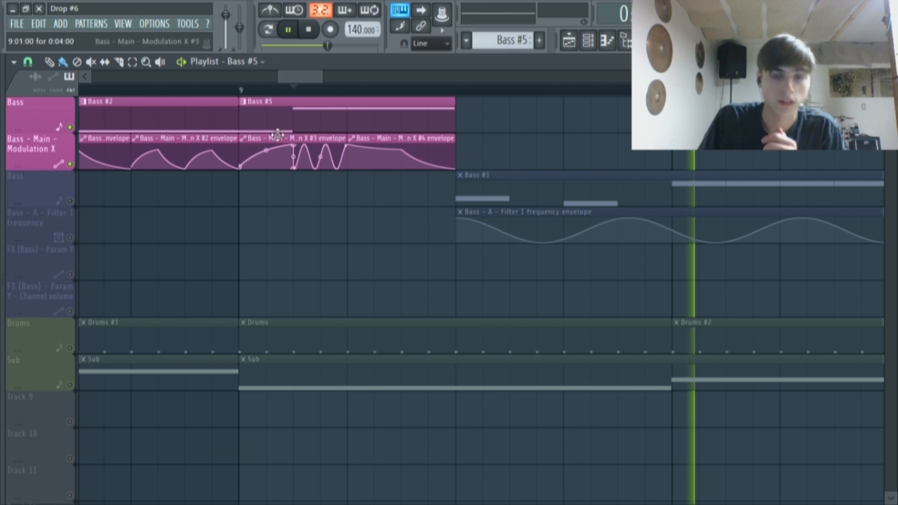
key(space)
Examine the notes of Bass #5 and the following Bass #2 clip in the piano roll, ending at the start of the playlist
scroll(288, 159, down, 3)
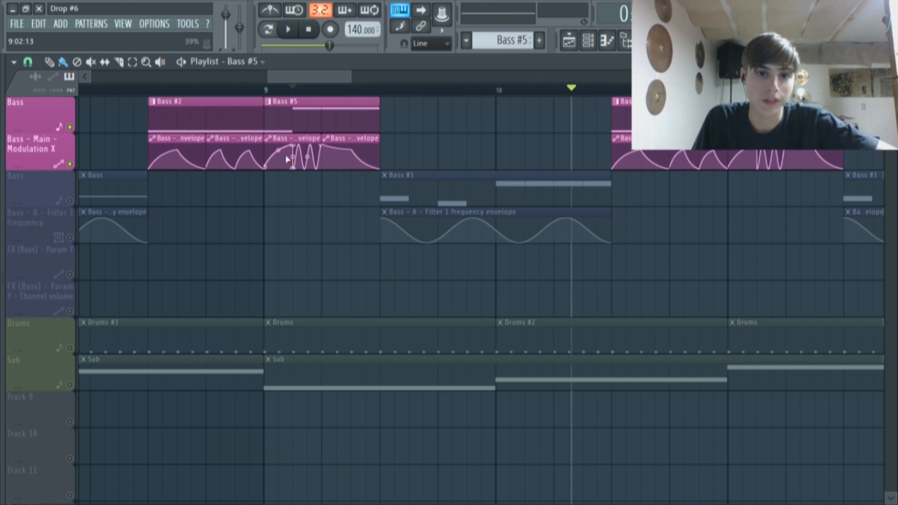
double_click(281, 117)
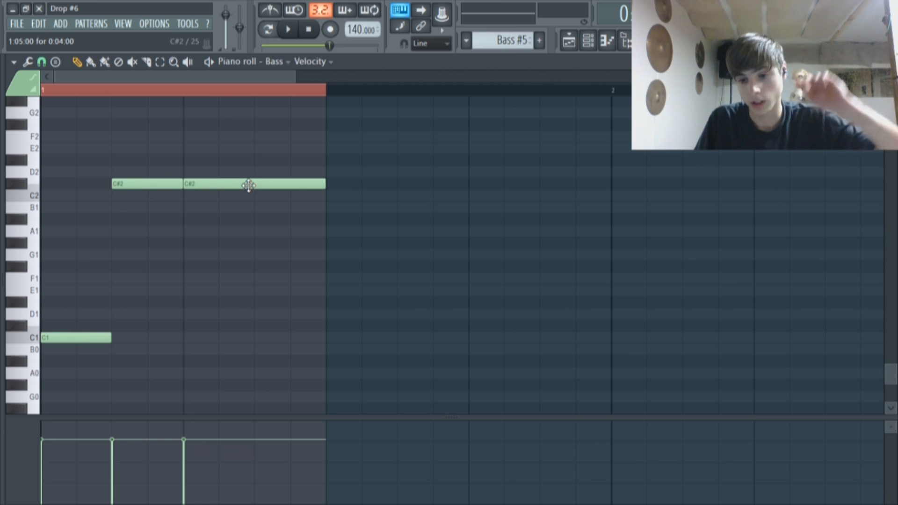
click(568, 41)
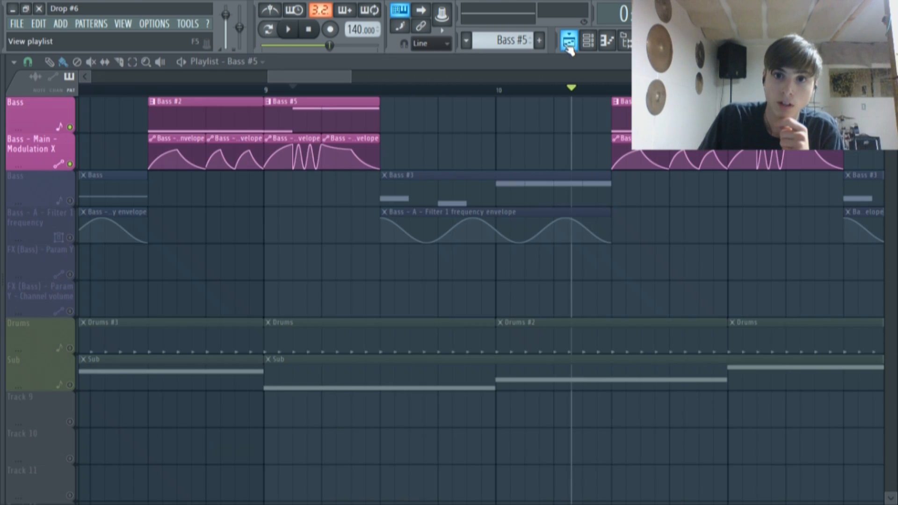
drag(282, 78, 317, 78)
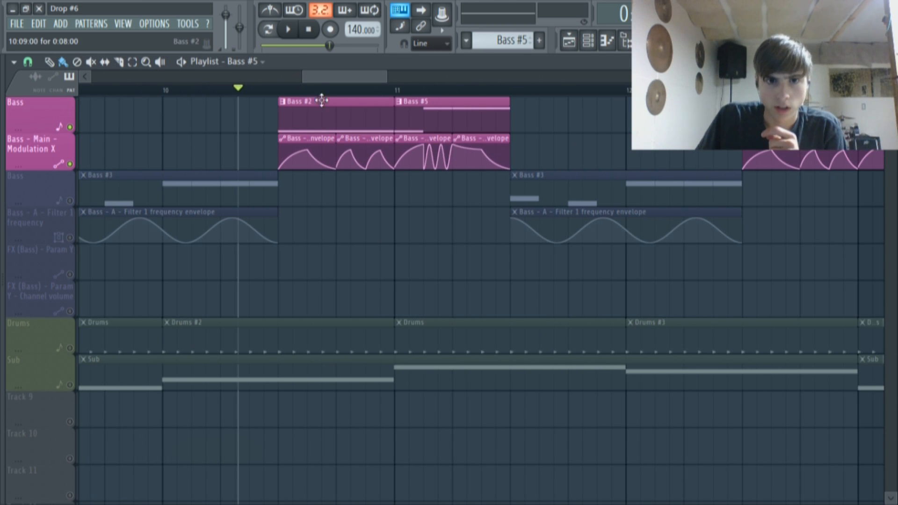
double_click(326, 101)
click(569, 40)
drag(333, 79, 124, 79)
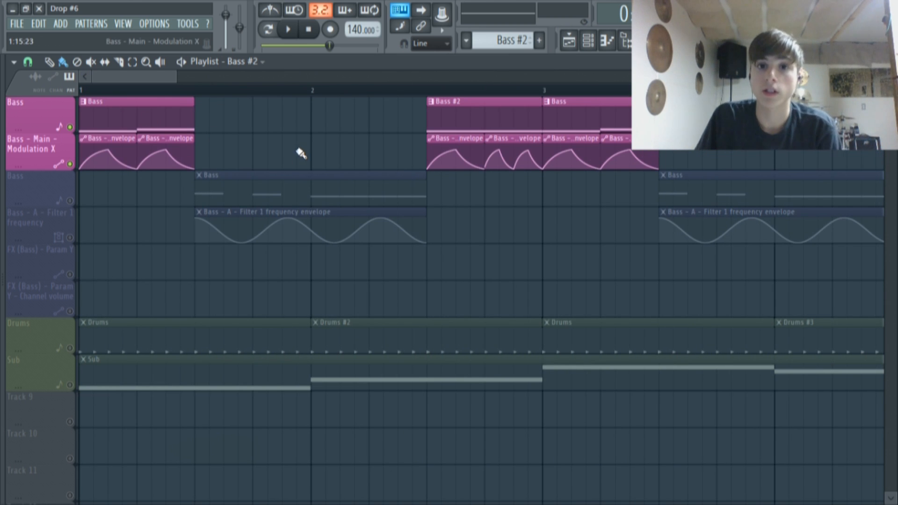
Unsolo the pink Bass tracks, open the blue Bass pattern, and open and position the blue Bass channel's synth window
right_click(70, 165)
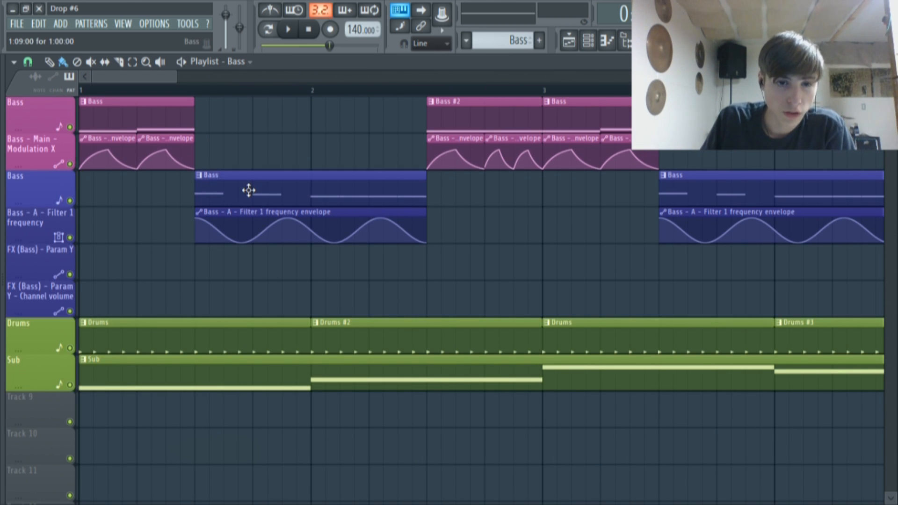
double_click(249, 190)
click(588, 41)
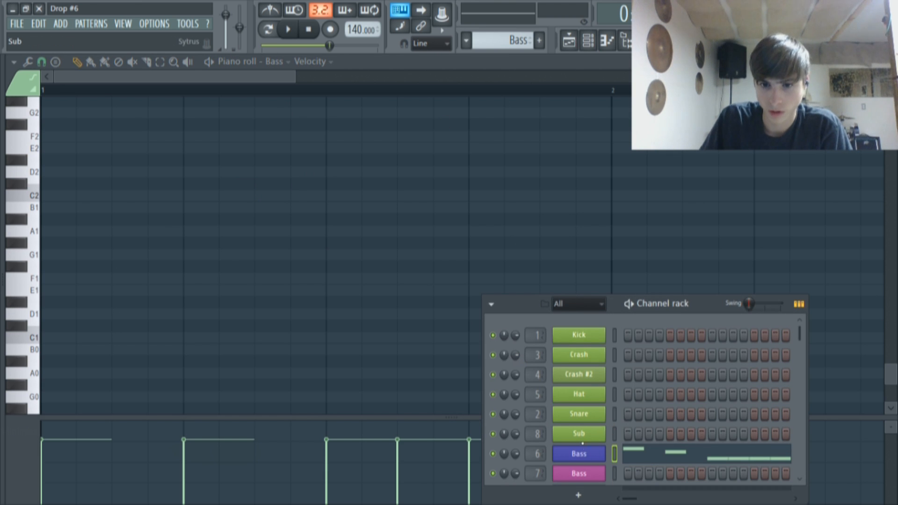
click(584, 452)
drag(410, 65, 418, 66)
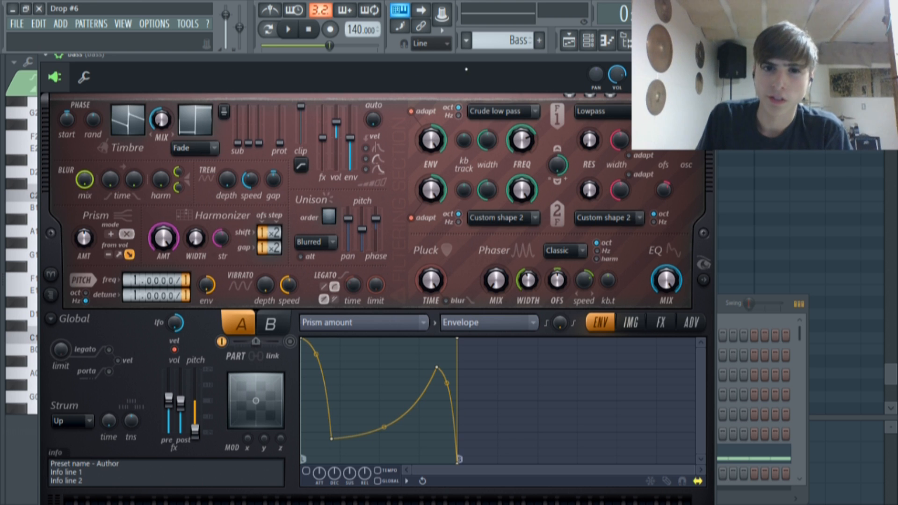
drag(466, 69, 454, 68)
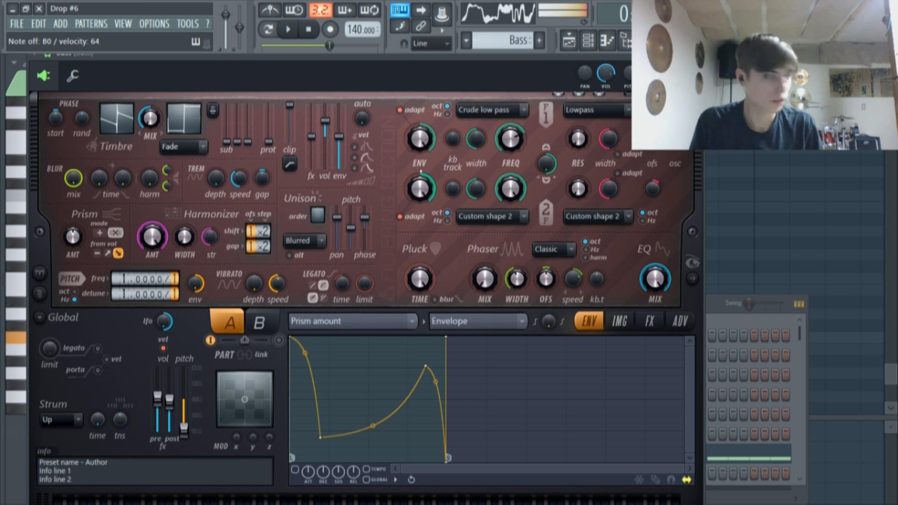
Close the synth, inspect the blue Bass channel's notes in the piano roll, and place the channel rack higher on the screen
click(594, 47)
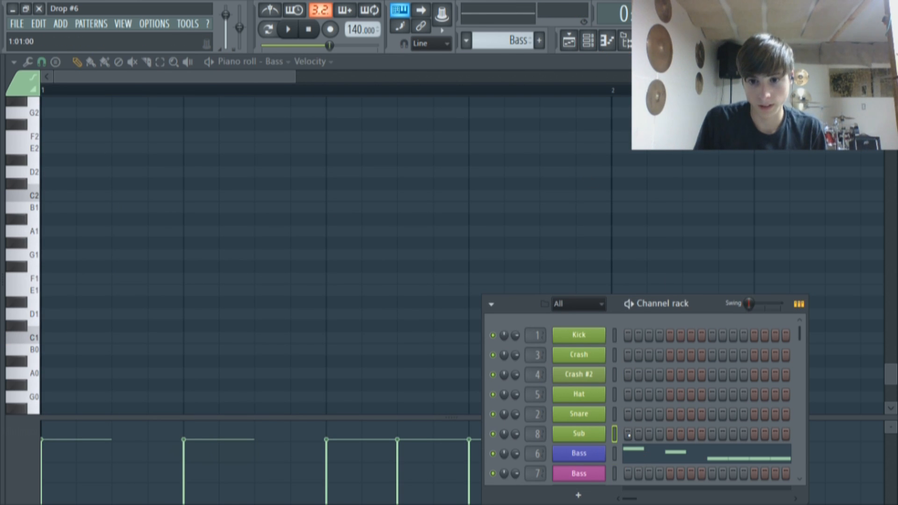
click(641, 459)
click(637, 456)
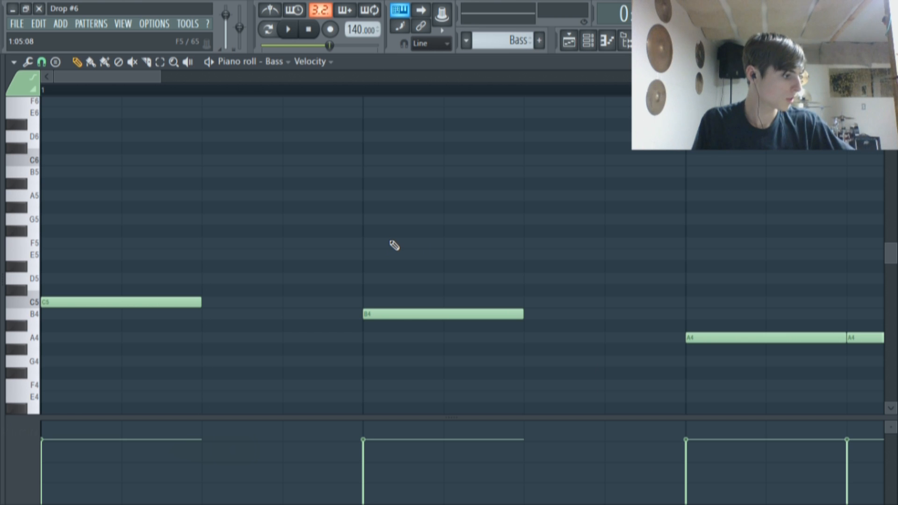
click(588, 40)
drag(693, 304, 613, 211)
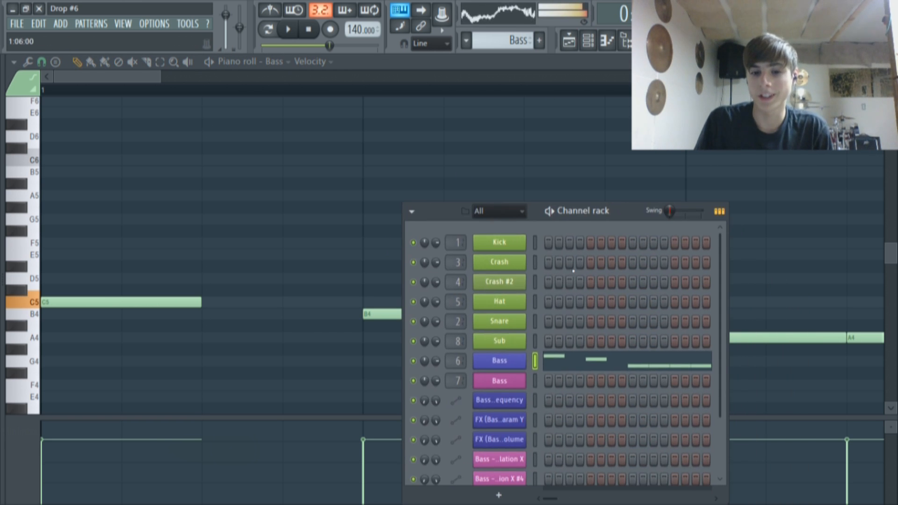
Reopen the blue Bass synth with its spectral display shown, and display the Volume envelope of part A
click(513, 361)
click(693, 279)
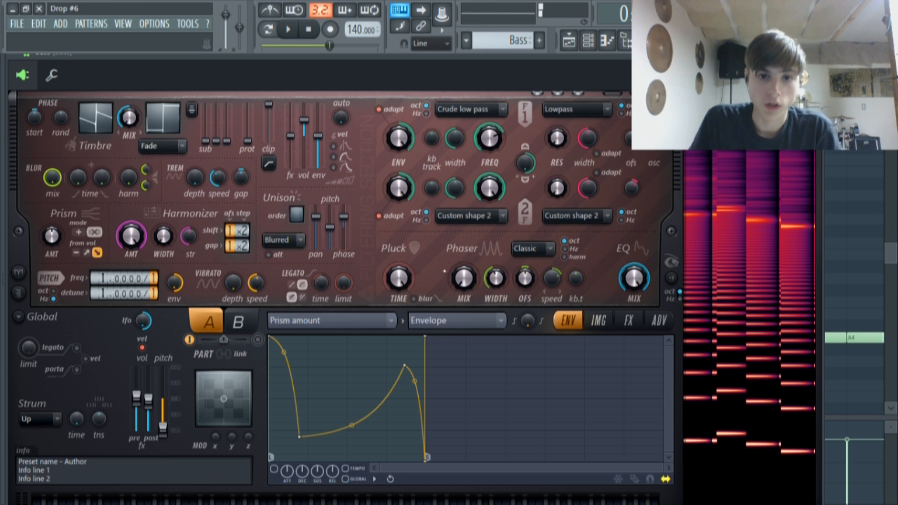
click(350, 323)
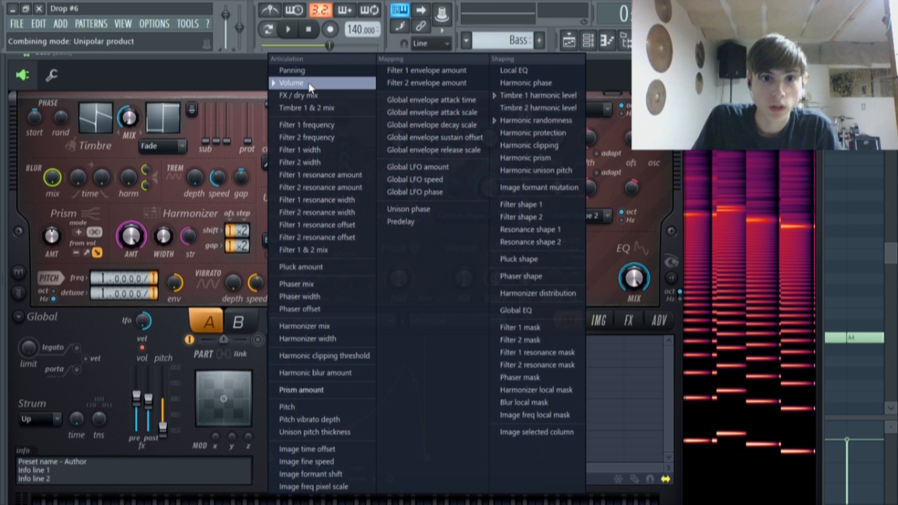
click(291, 83)
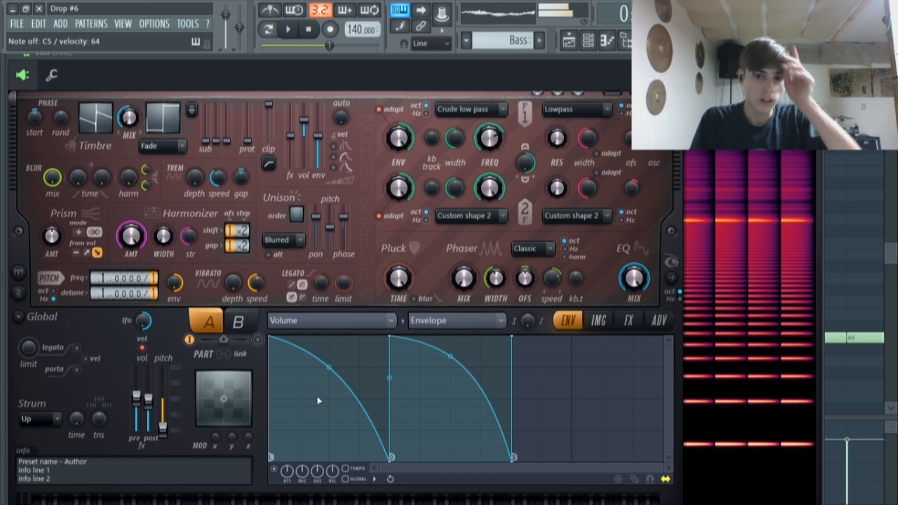
Display the Timbre 1 harmonic level curve and examine its peak and full harmonic range
click(330, 322)
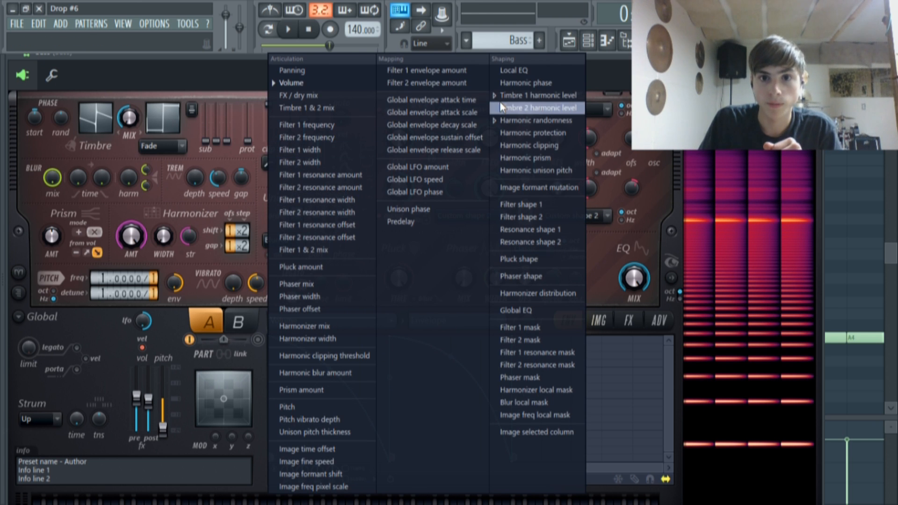
key(Escape)
scroll(556, 413, down, 2)
scroll(485, 402, down, 3)
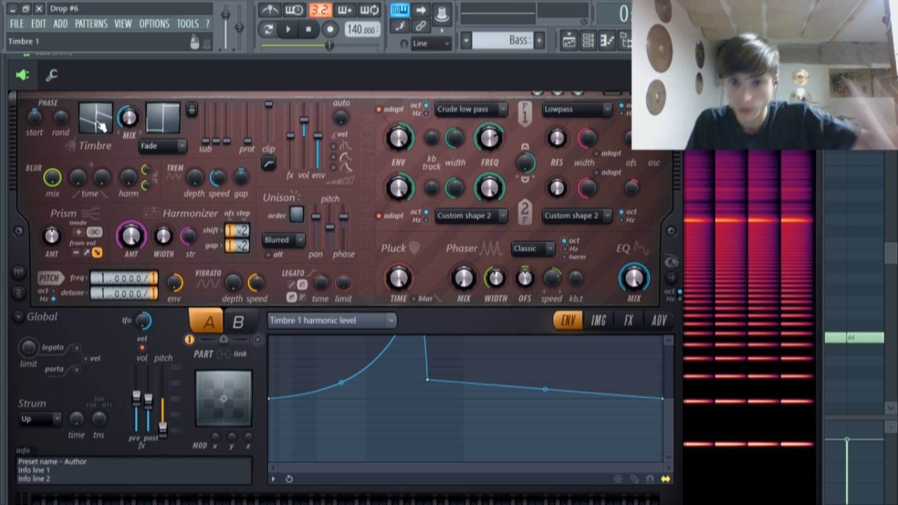
scroll(327, 361, up, 3)
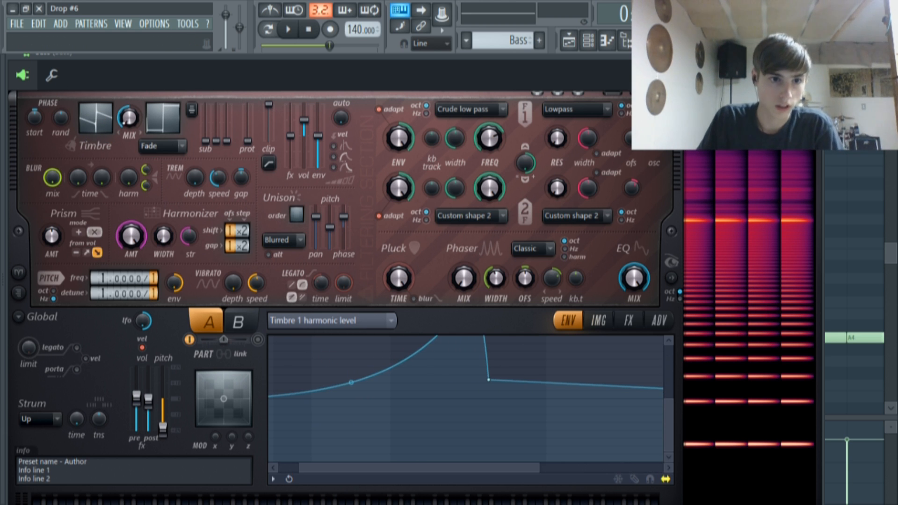
drag(668, 428, 668, 409)
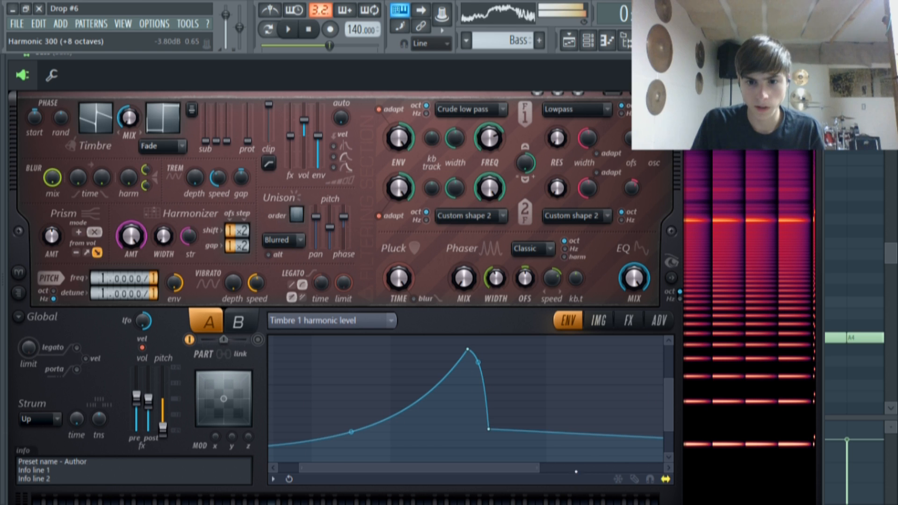
drag(539, 467, 664, 467)
drag(572, 474, 465, 469)
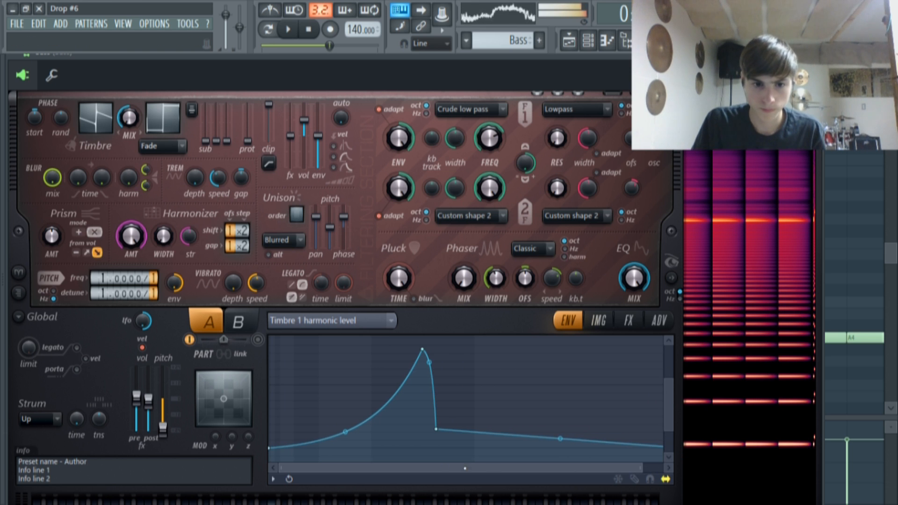
Display the Harmonic randomness curve, examine its shape along the harmonics, and play a few notes to hear the sound
click(361, 323)
click(514, 120)
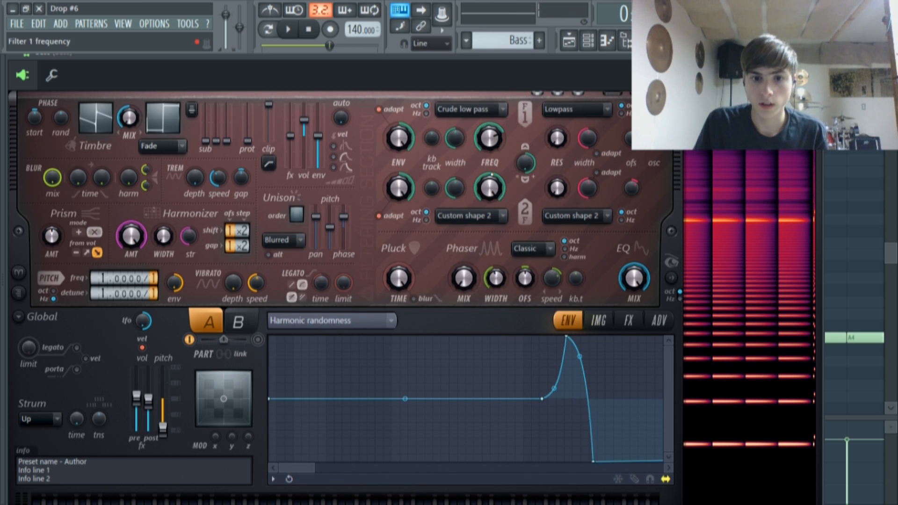
scroll(484, 395, right, 5)
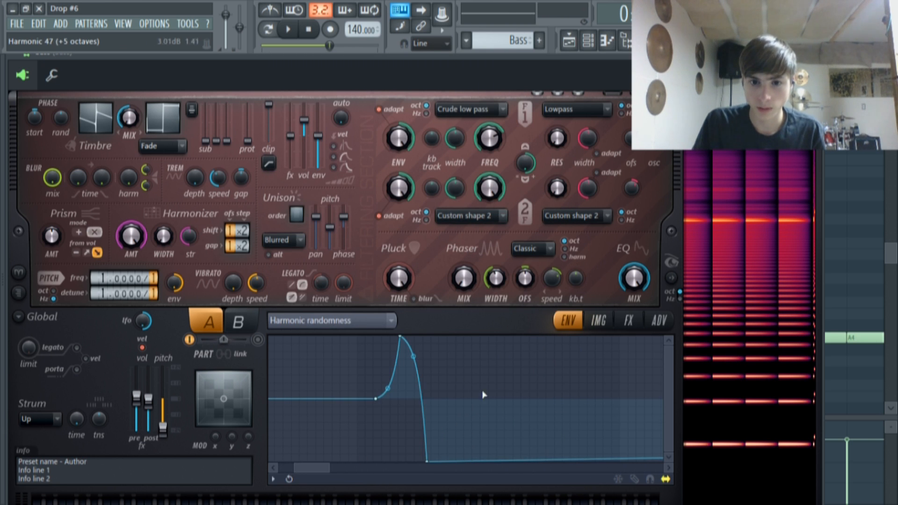
drag(310, 468, 273, 462)
key(s)
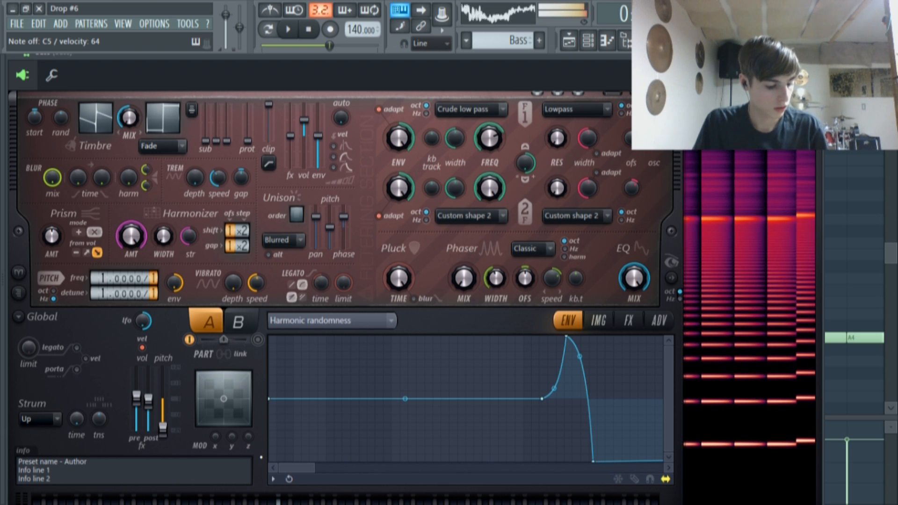
key(g)
key(h)
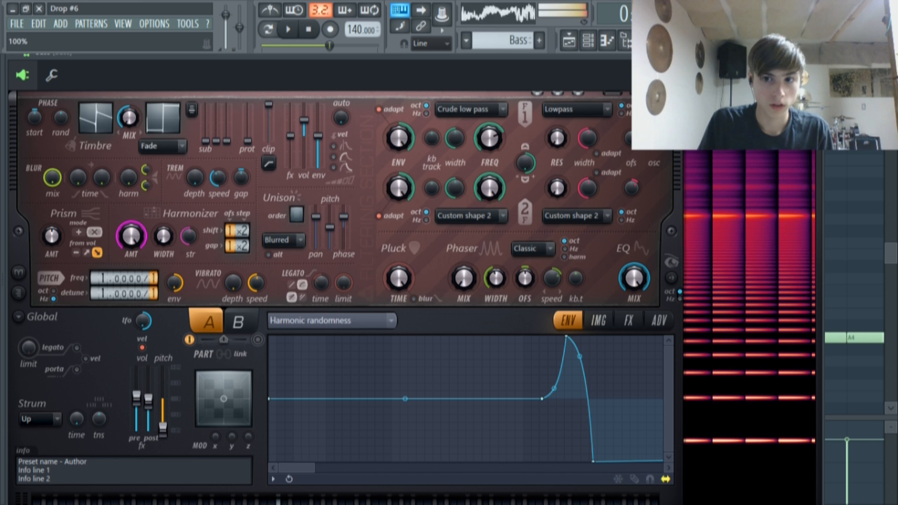
Sweep the Harmonizer amount between zero and full while playing notes to compare the sound, ending at full
drag(130, 236, 131, 213)
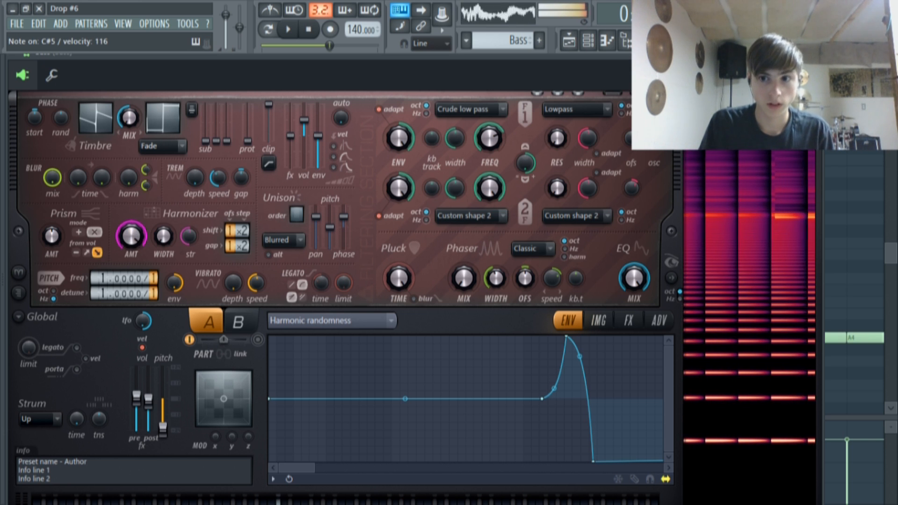
drag(131, 237, 131, 203)
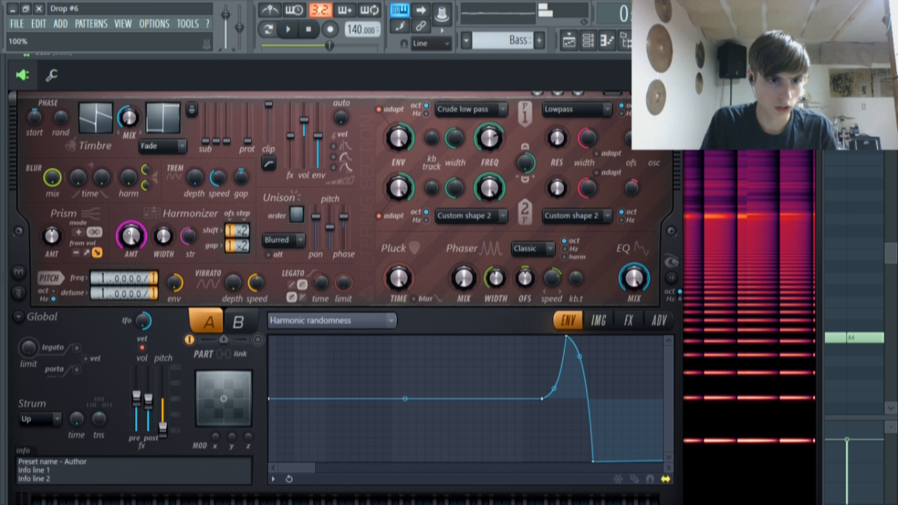
drag(129, 233, 129, 236)
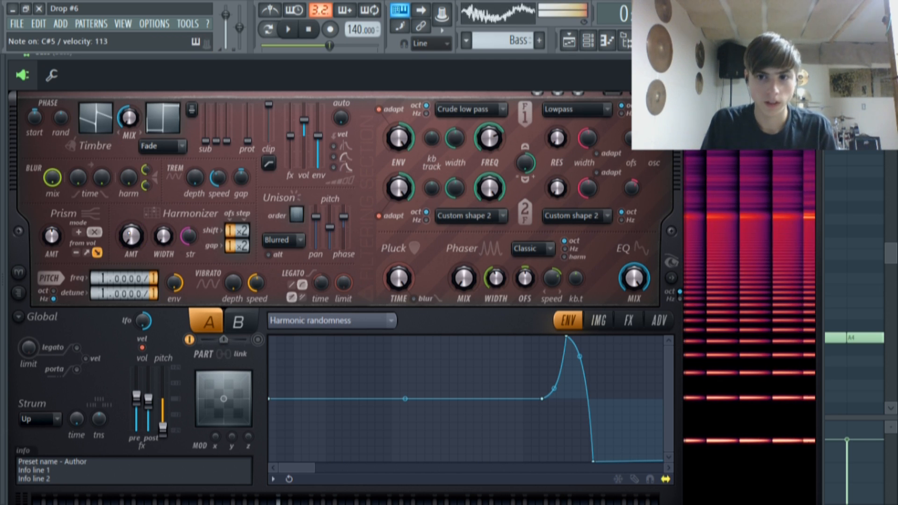
drag(128, 233, 128, 186)
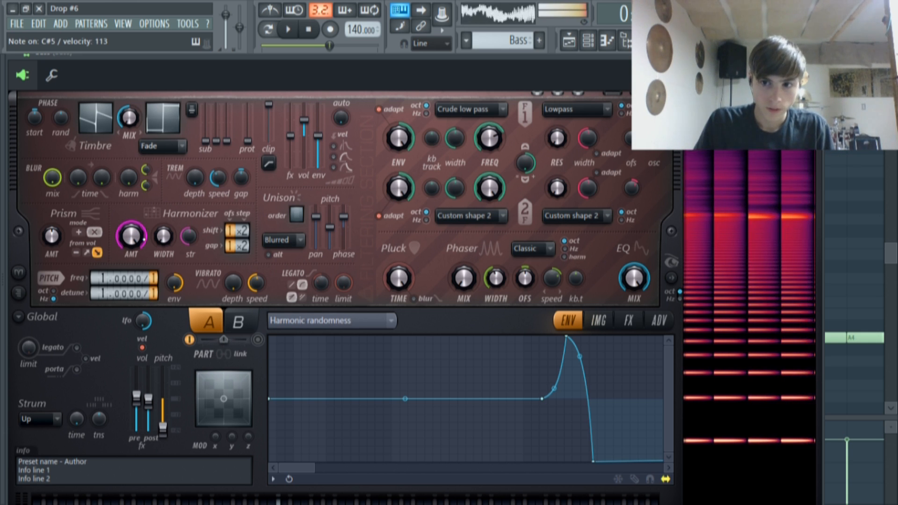
click(313, 30)
drag(131, 236, 131, 304)
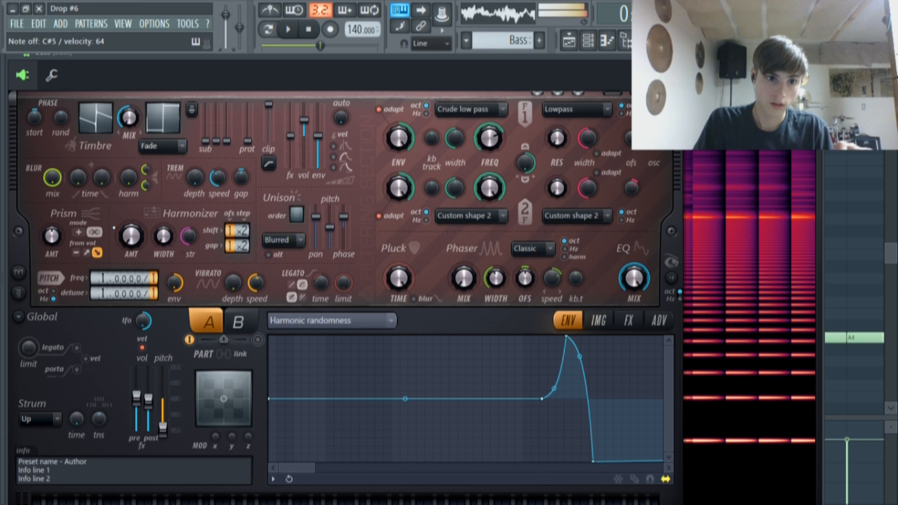
drag(131, 236, 131, 187)
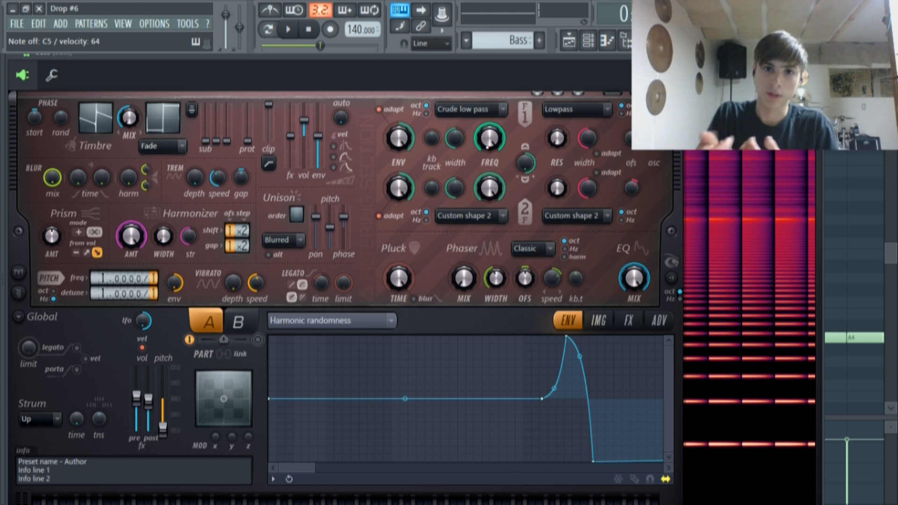
Adjust part A's Filter 1 frequency, and reposition the synth window so the filter section and spectral display are in view
drag(489, 138, 489, 146)
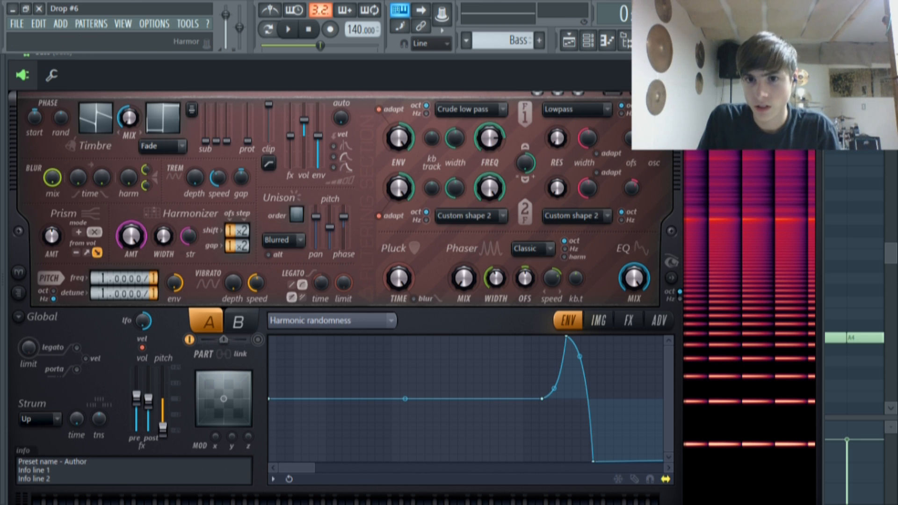
drag(785, 57, 641, 57)
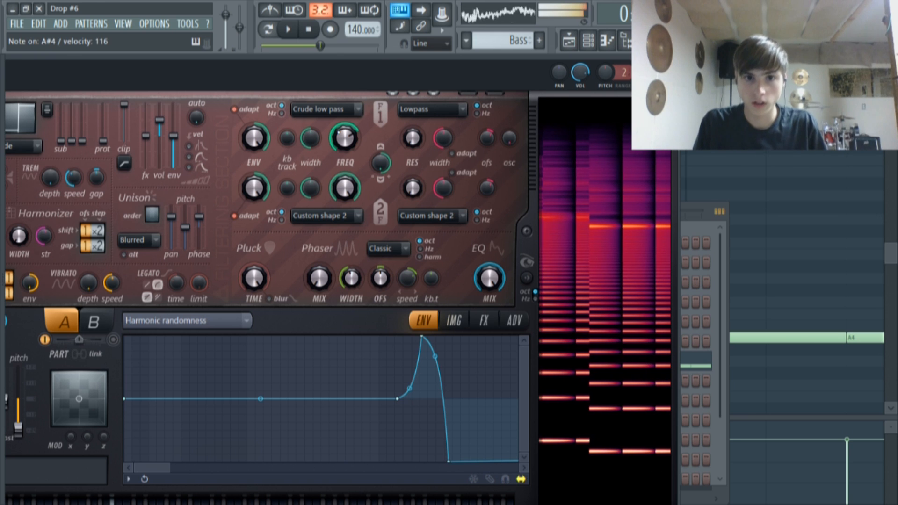
drag(390, 50, 469, 50)
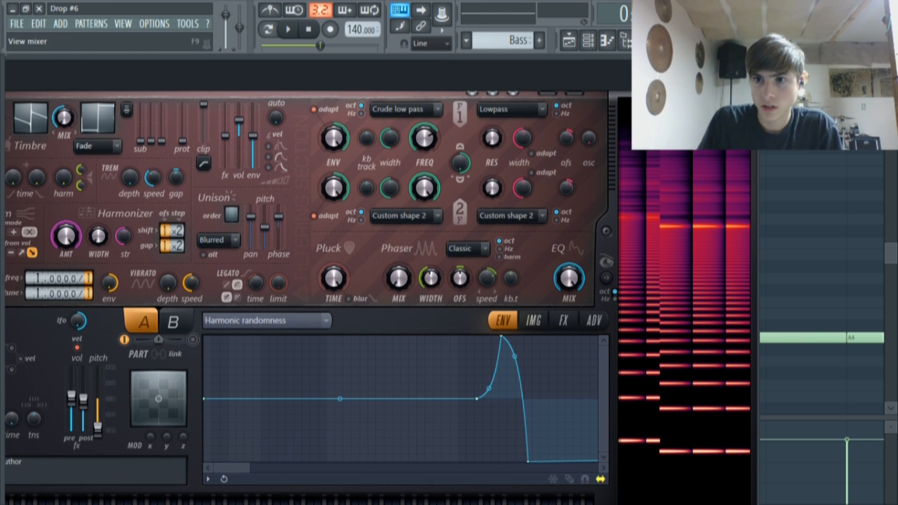
Show the mixer and open the Bass track's Vocodex effect, placing its window clear of the effect slots
key(F9)
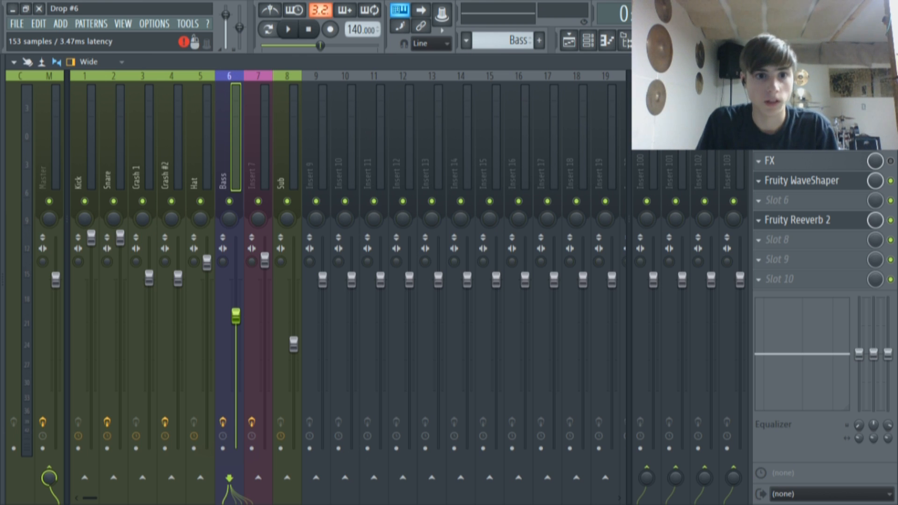
click(795, 122)
drag(381, 106, 328, 81)
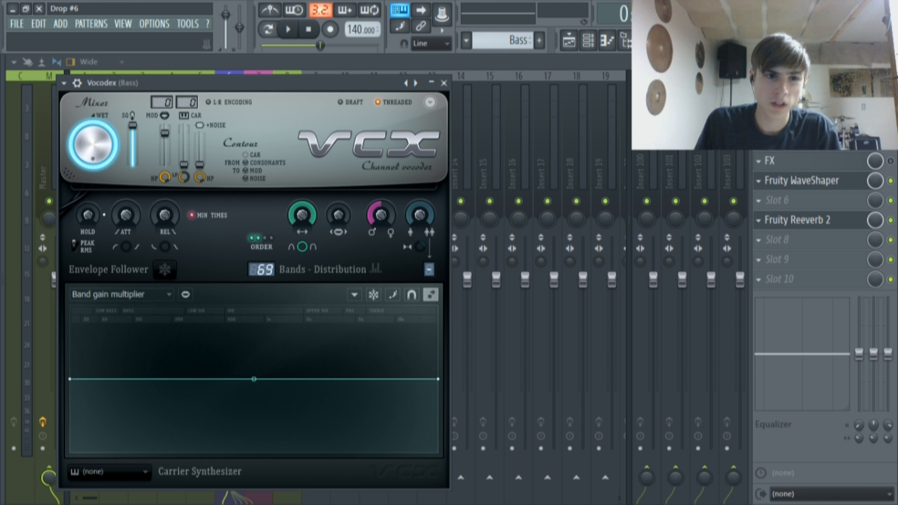
Adjust the hold, attack and release times of the Vocodex envelope follower
right_click(166, 213)
right_click(124, 212)
right_click(86, 216)
click(117, 223)
drag(126, 215, 125, 244)
drag(164, 216, 165, 258)
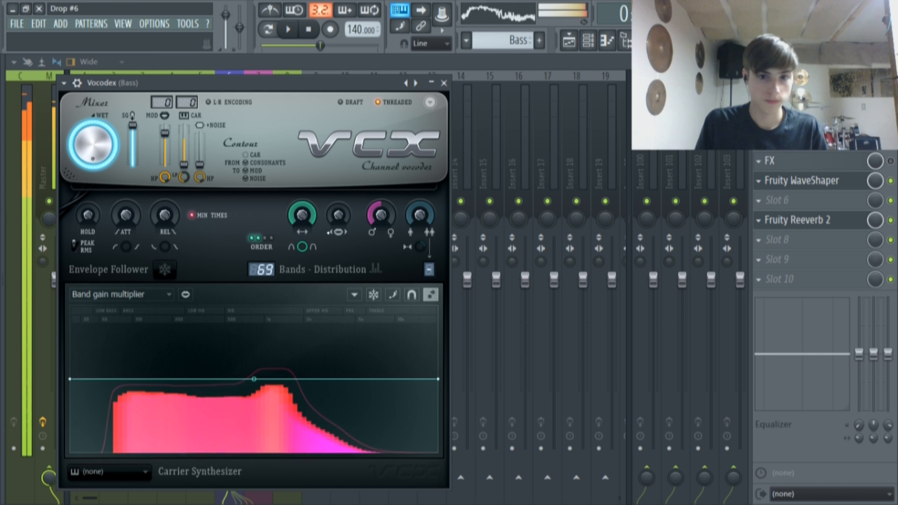
Open the Bass track's Fruity Chorus and compare the sound with the depth at about 2.25 ms and at 5 ms
click(802, 121)
drag(412, 243, 374, 151)
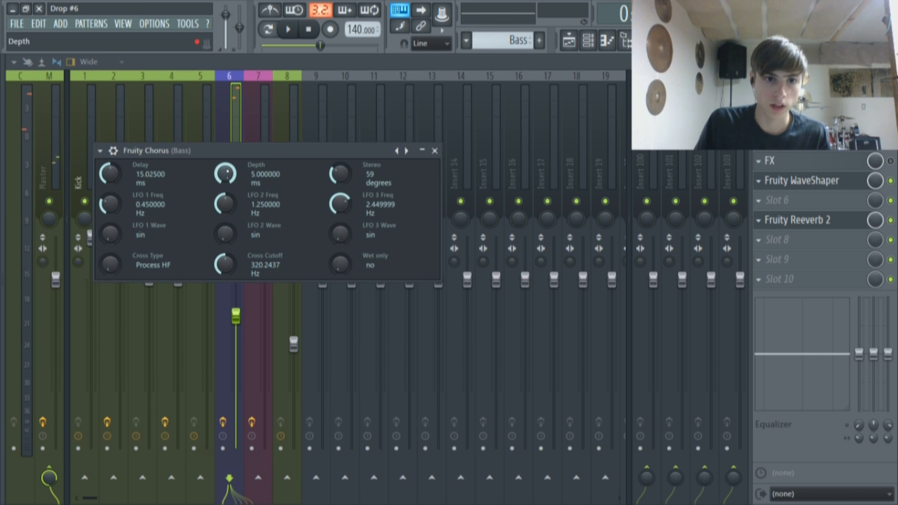
right_click(225, 174)
click(244, 181)
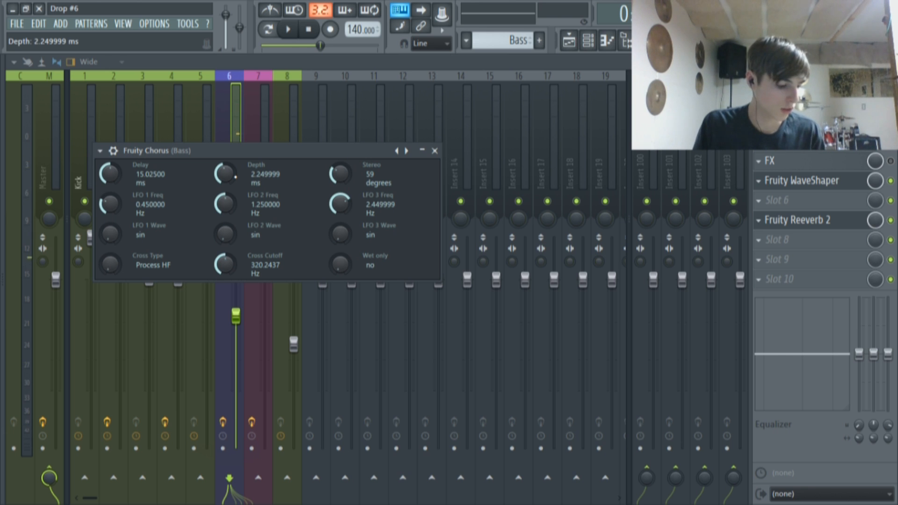
key(q)
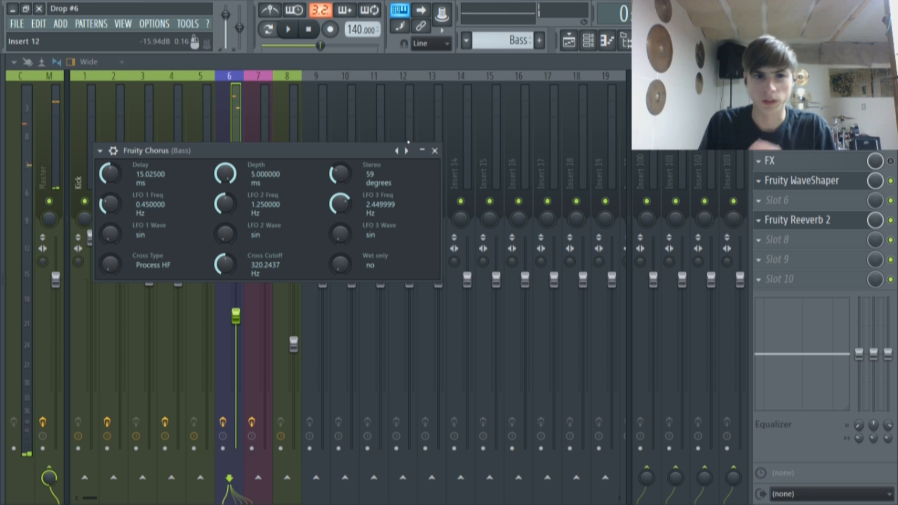
Open the Bass track's Fruity parametric EQ 2, examine its band curve, and play a note through it
click(799, 141)
click(800, 141)
click(800, 142)
drag(291, 127, 324, 129)
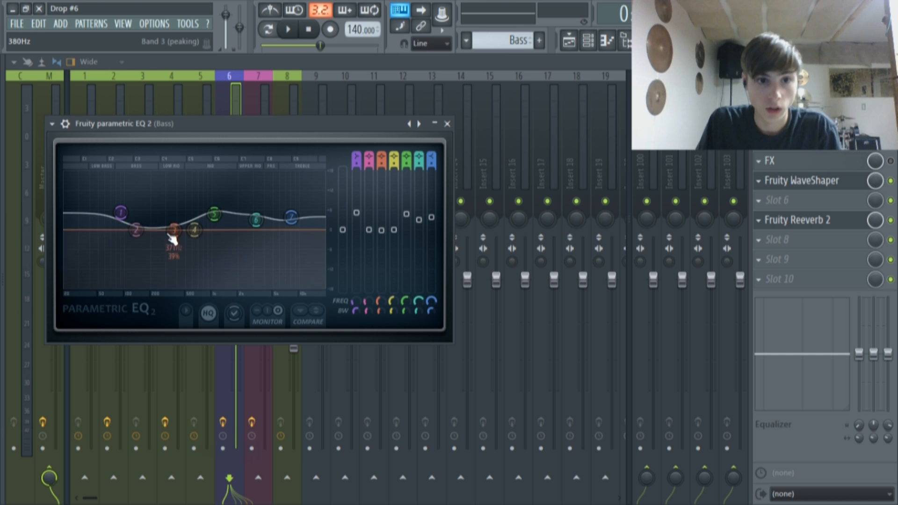
key(z)
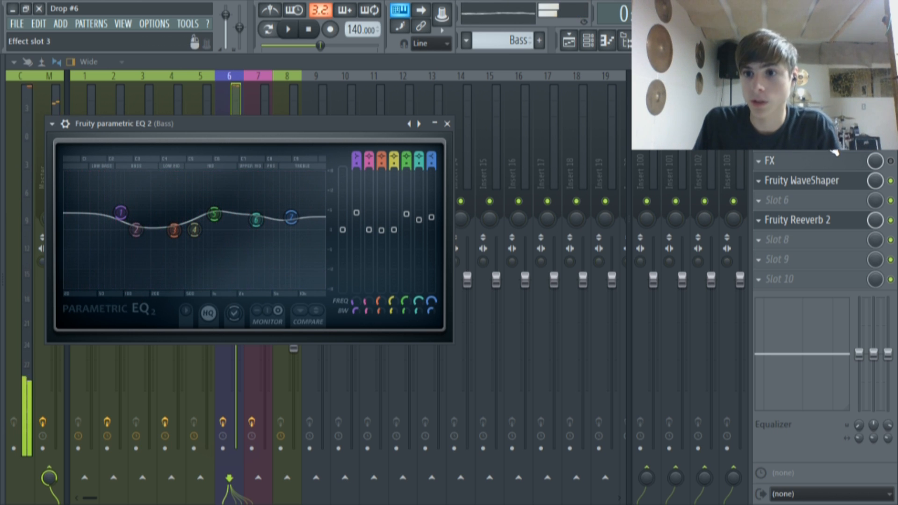
Examine the Fruity WaveShaper curve on the Bass track, bypass the effect for comparison, and close its window
click(802, 181)
drag(132, 157, 224, 129)
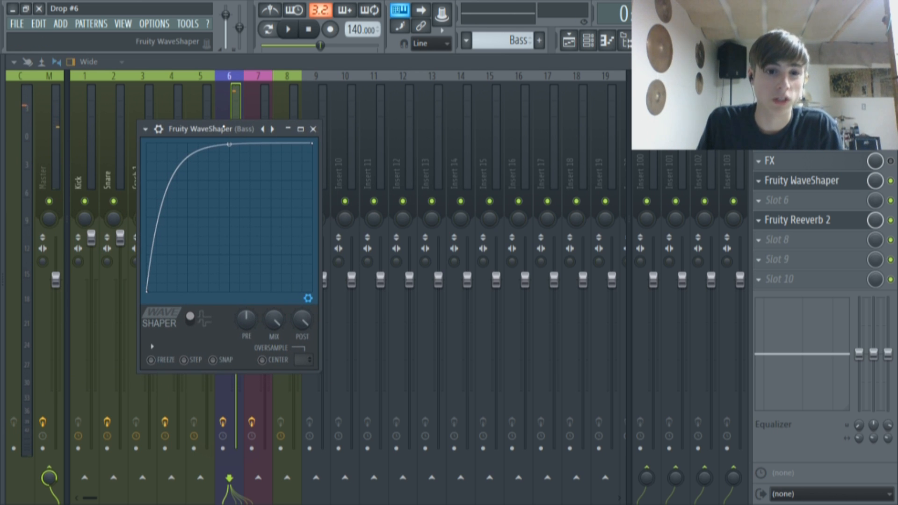
click(890, 181)
click(831, 180)
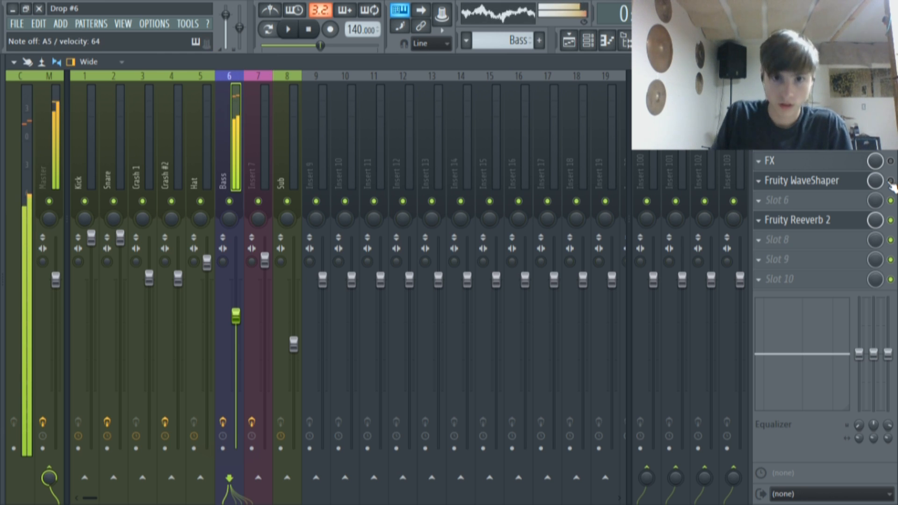
Inspect Fruity Reeverb 2, compare the Bass with the reverb bypassed and active, and re-enable the WaveShaper
click(810, 223)
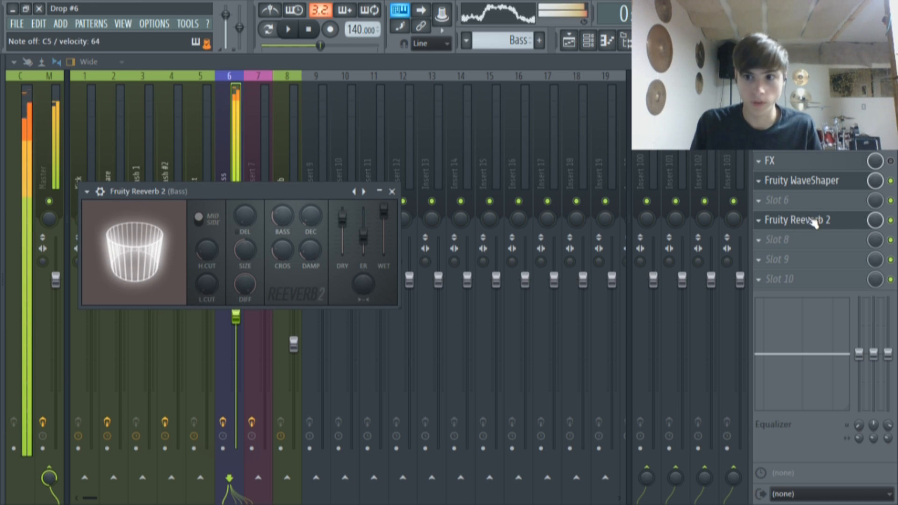
click(813, 222)
click(890, 220)
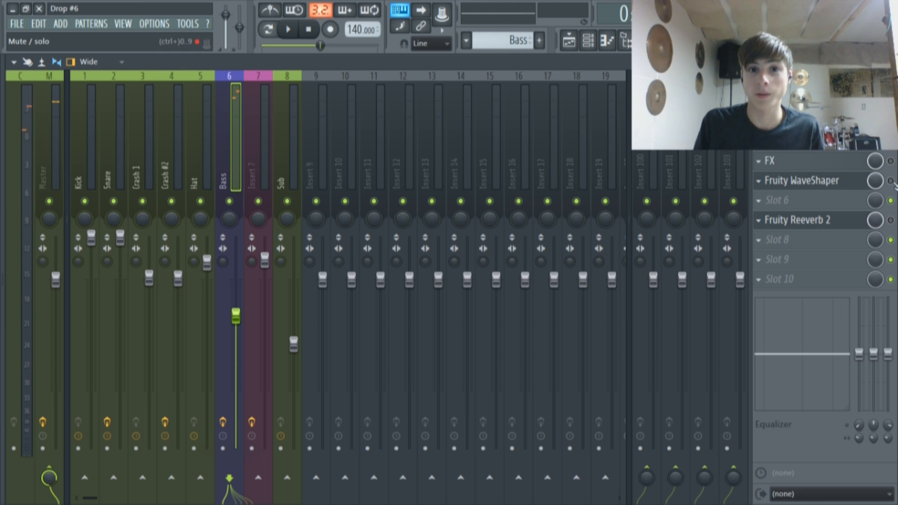
key(q)
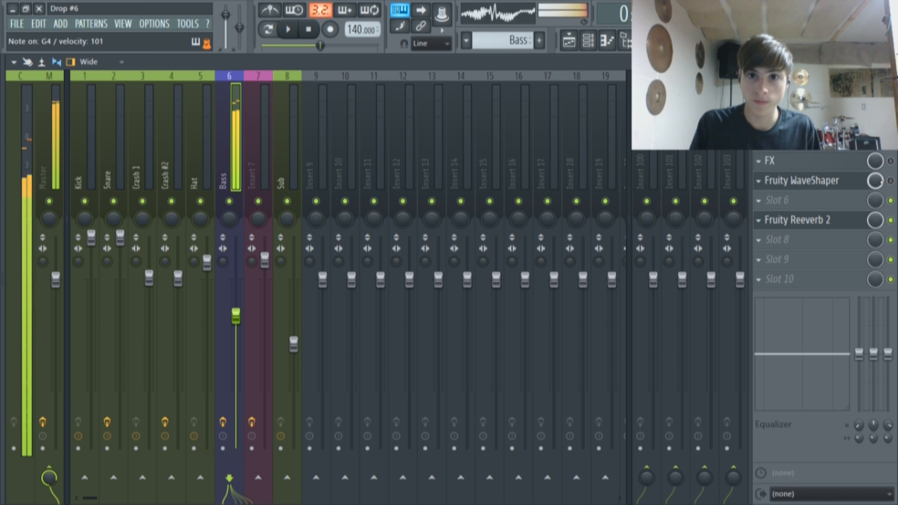
click(890, 181)
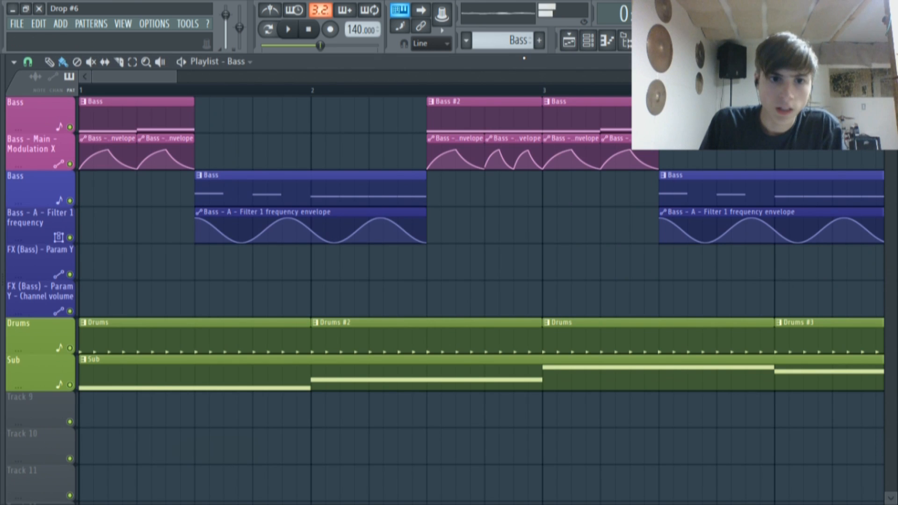
In the playlist, loop the first blue Bass section, solo its Bass and Filter 1 frequency tracks, and start playback
click(569, 41)
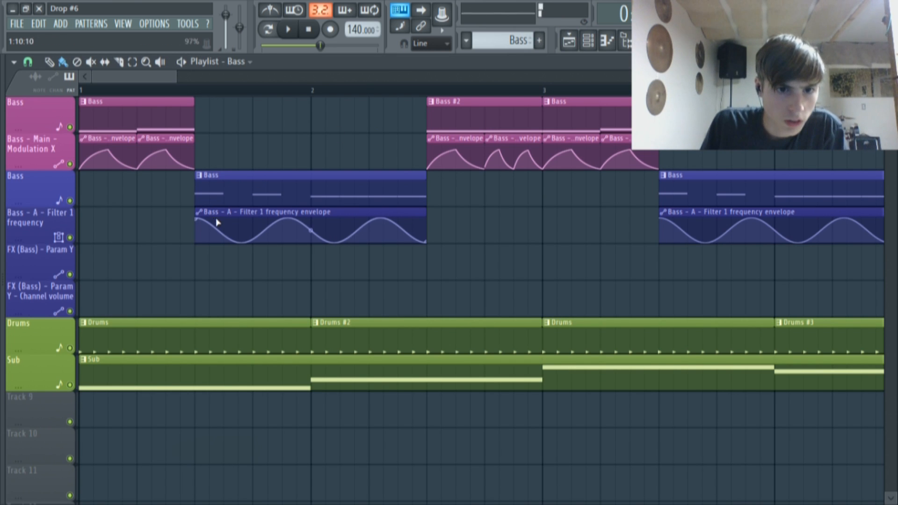
drag(198, 92, 425, 114)
ctrl+click(70, 237)
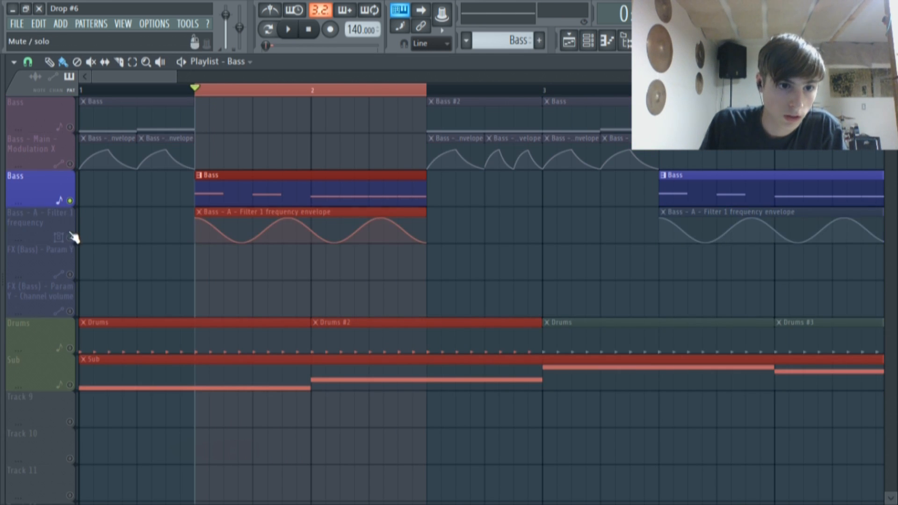
click(288, 29)
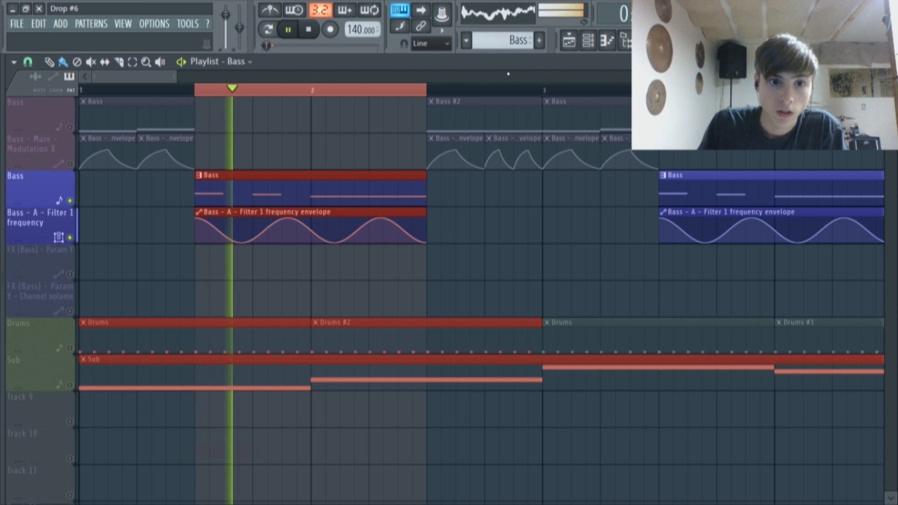
Open the blue Bass synth from the channel rack to watch its spectrum during playback, close it and stop playback
click(588, 42)
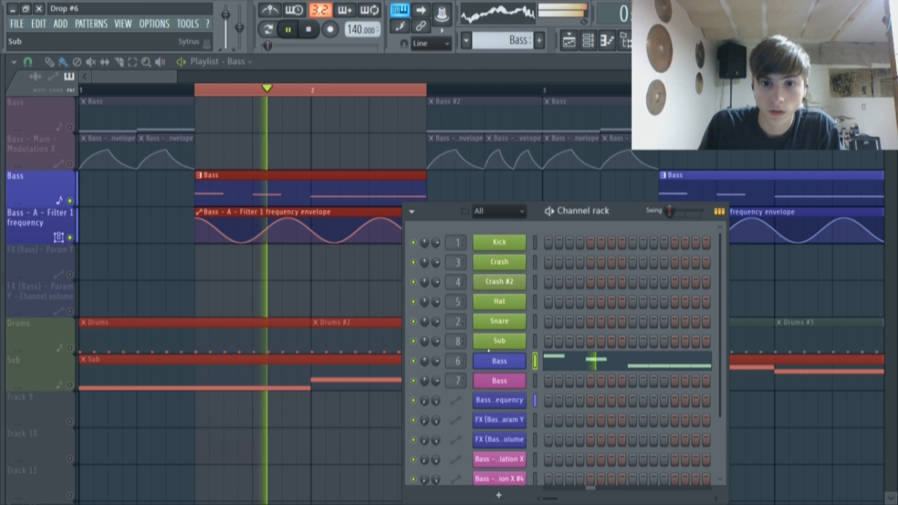
click(495, 361)
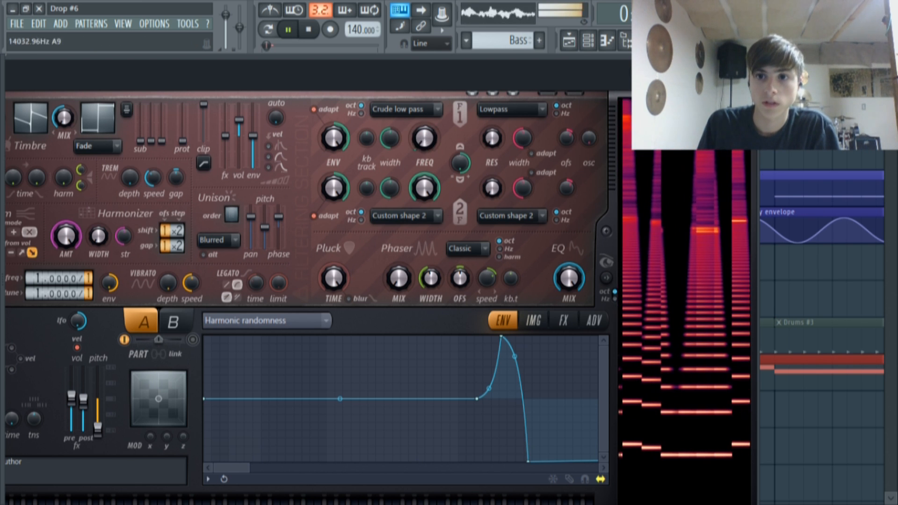
click(748, 70)
click(288, 29)
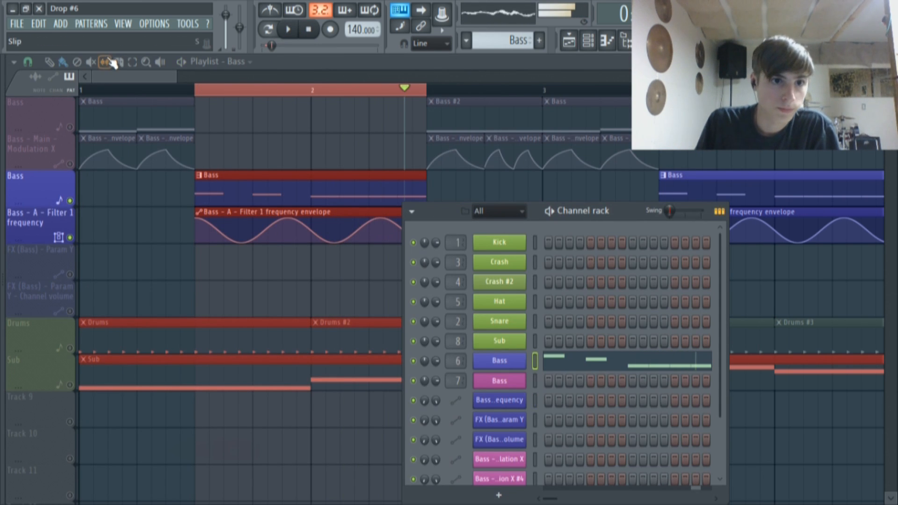
Hide the channel rack, clear the playlist time selection, and unsolo the blue Bass tracks so every track is active
key(F6)
click(263, 96)
click(106, 63)
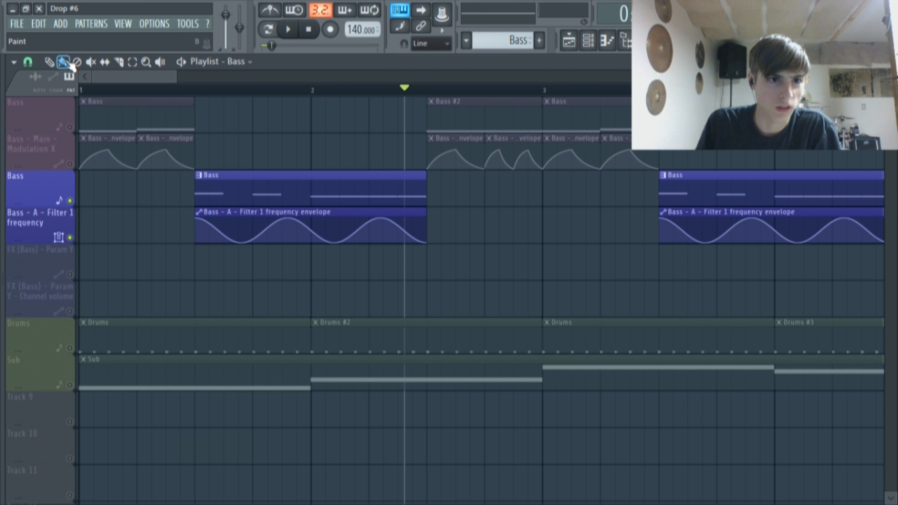
right_click(70, 200)
right_click(71, 201)
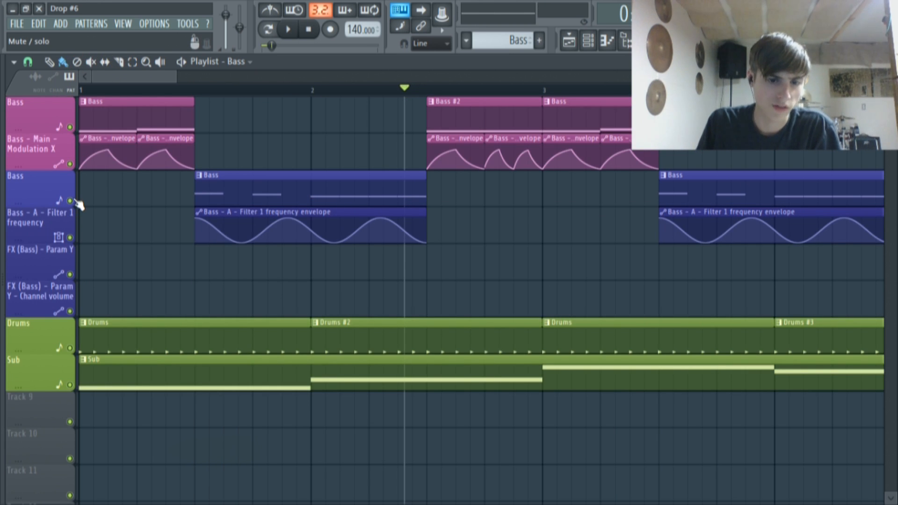
Place the song position within bar 1, look over the full drop arrangement, and open the Bass #3 pattern's notes in the piano roll
click(123, 88)
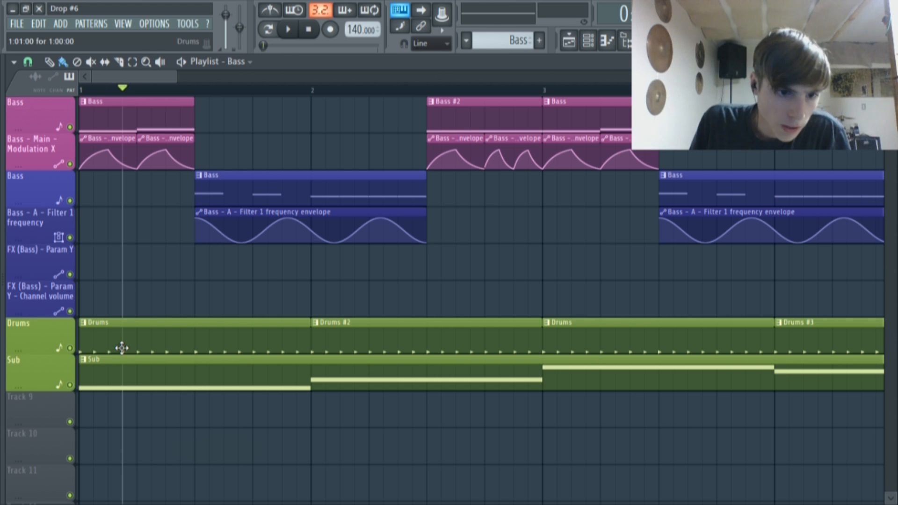
scroll(207, 174, down, 4)
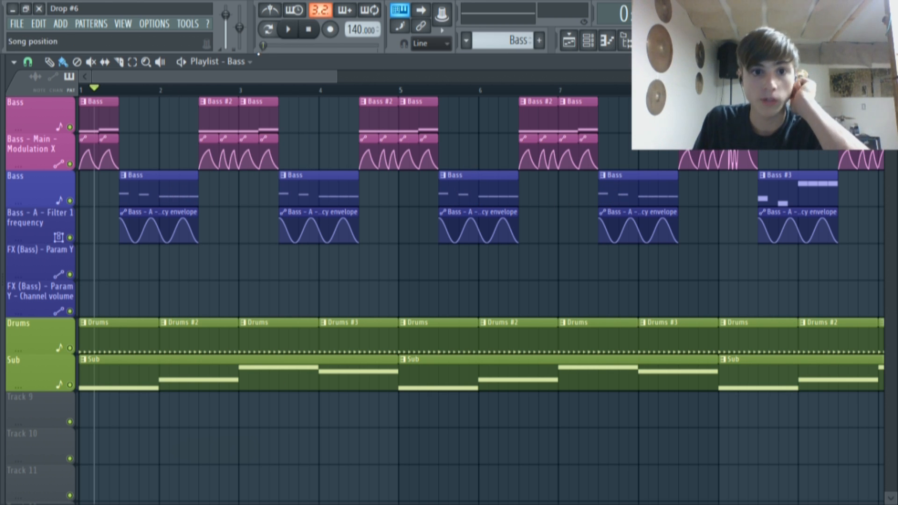
drag(278, 72, 421, 106)
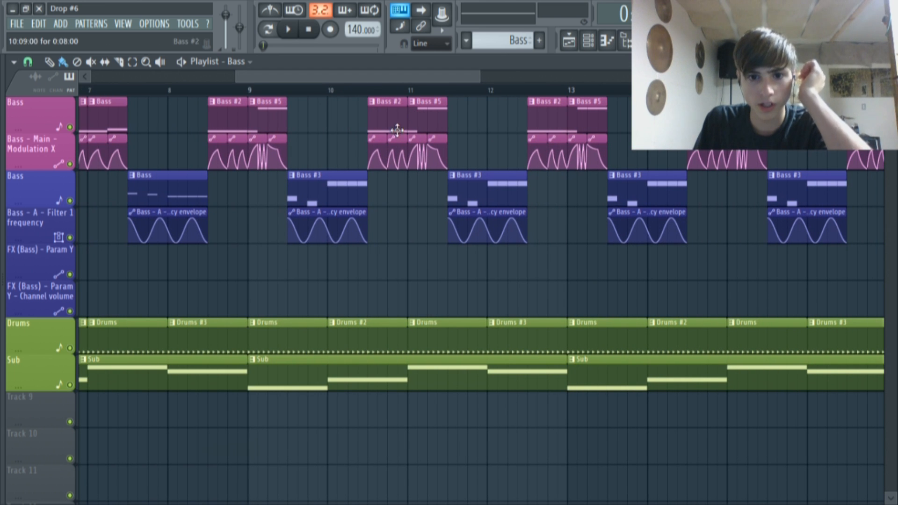
double_click(307, 194)
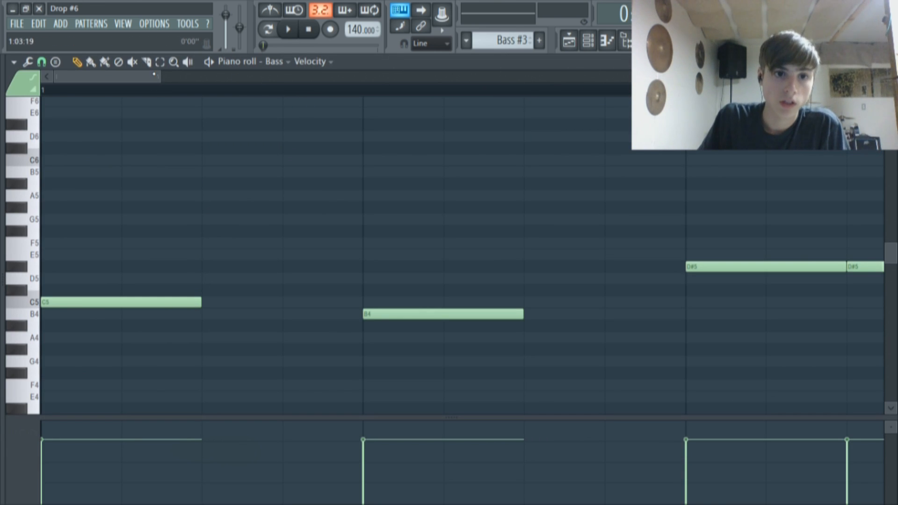
Play the full Bass #3 pattern in the piano roll and return to the playlist
scroll(273, 107, down, 3)
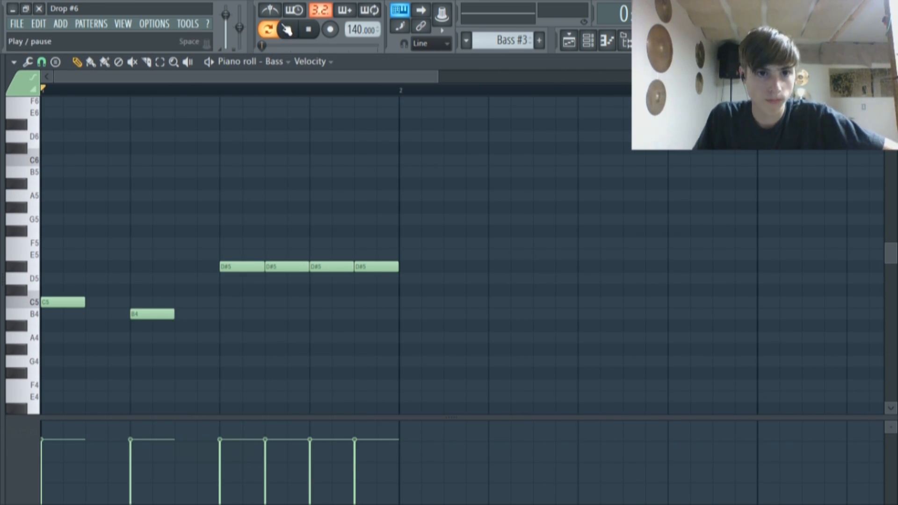
click(288, 29)
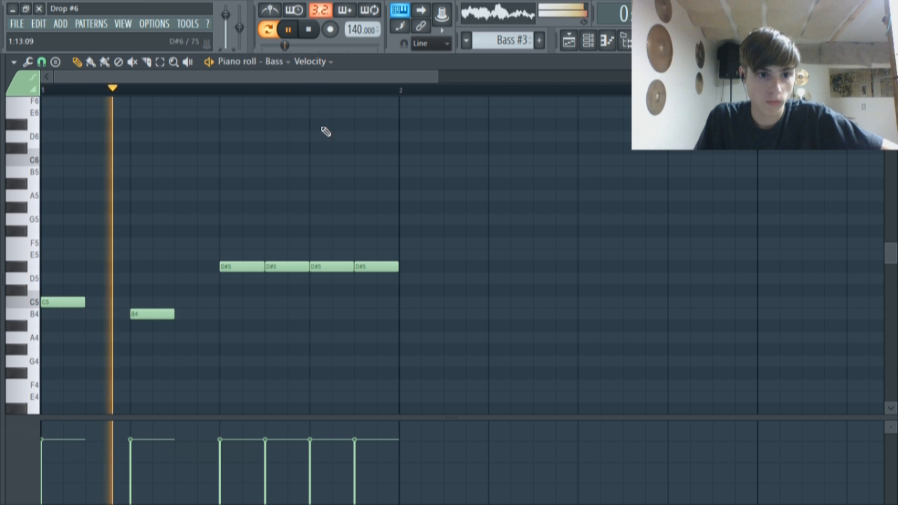
click(576, 44)
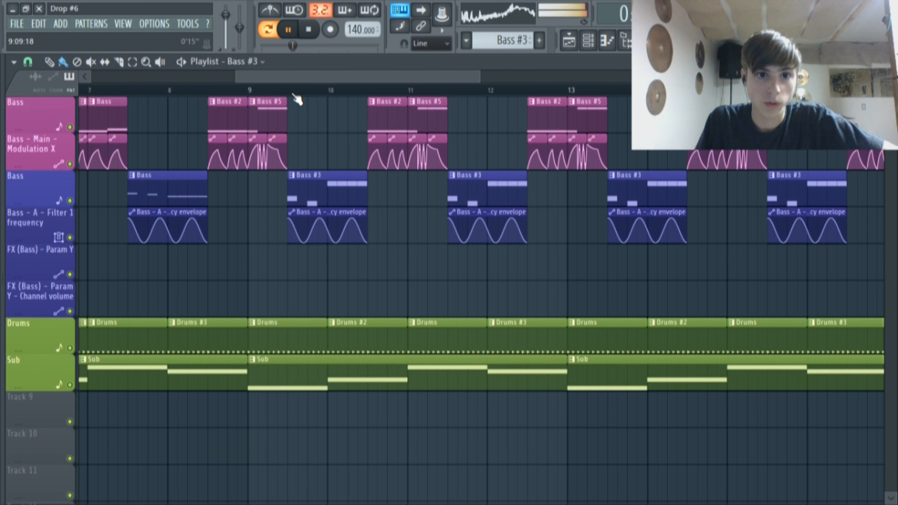
Solo the blue Bass and Filter 1 frequency tracks, play the song from the first Bass #3 clip after bar 9, and pause
right_click(71, 202)
right_click(71, 203)
right_click(71, 203)
click(71, 237)
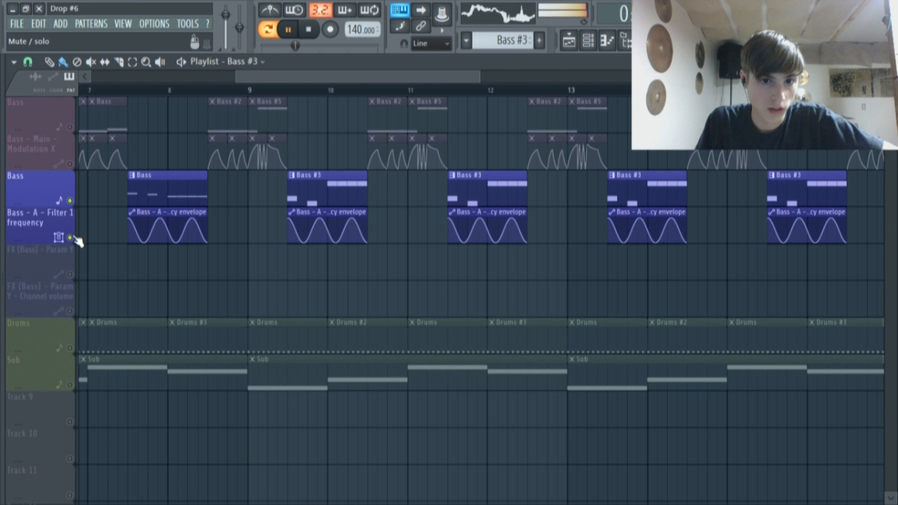
click(283, 90)
scroll(287, 122, up, 1)
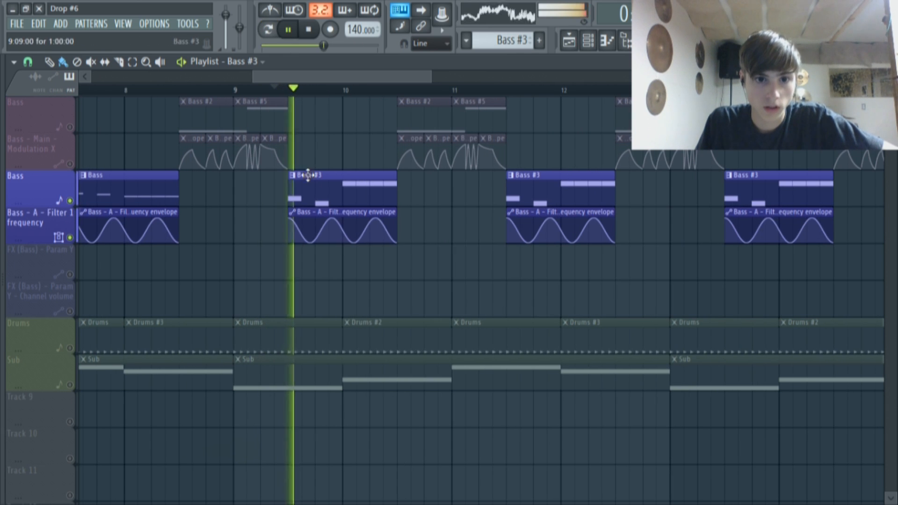
click(291, 30)
Open the blue Bass clip after bar 5 in the piano roll and play its notes in pattern mode
scroll(280, 217, down, 3)
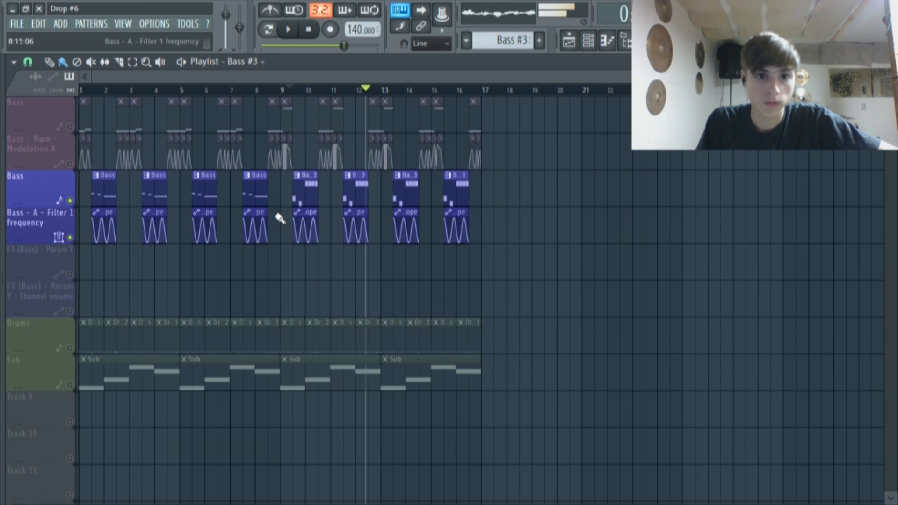
double_click(196, 192)
click(268, 29)
click(288, 29)
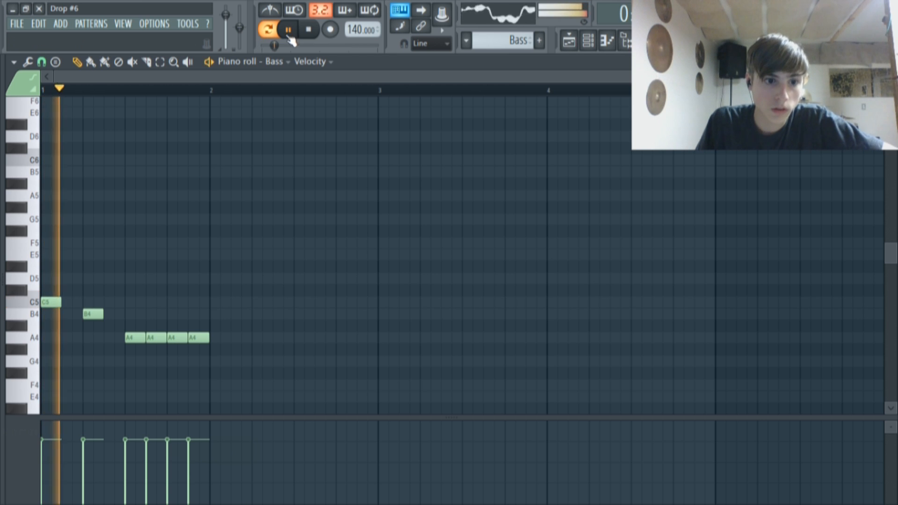
Open the blue Bass synth from the channel rack to examine its spectrum while the pattern plays, and close it
click(587, 41)
click(500, 362)
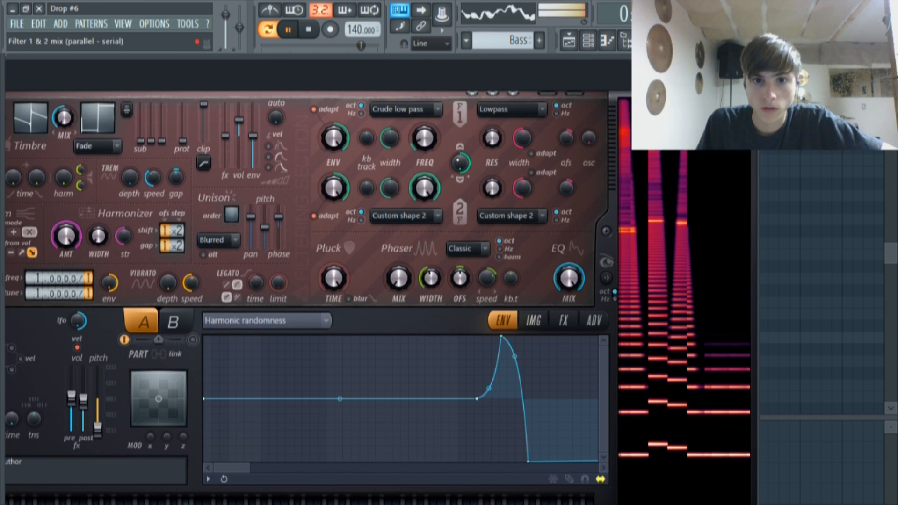
click(748, 70)
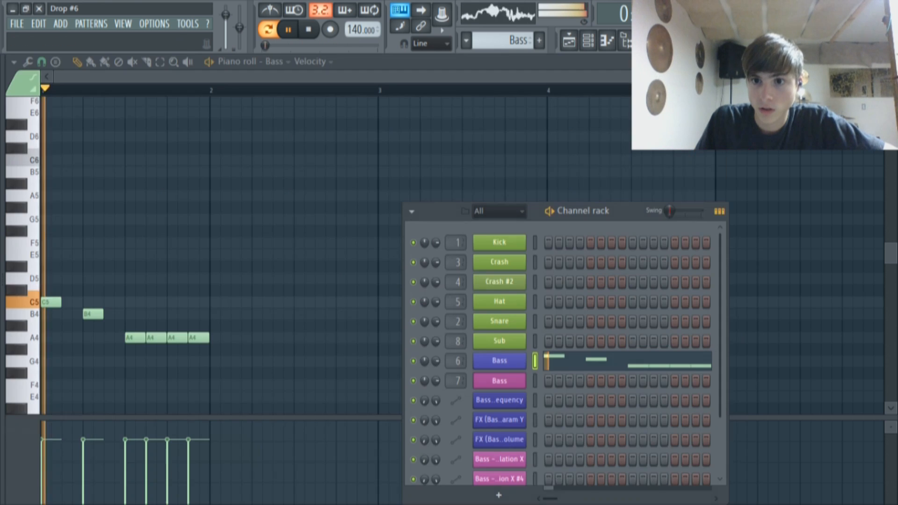
Return to the playlist with playback stopped and unsolo the blue Bass tracks so every track is active
click(569, 40)
right_click(71, 200)
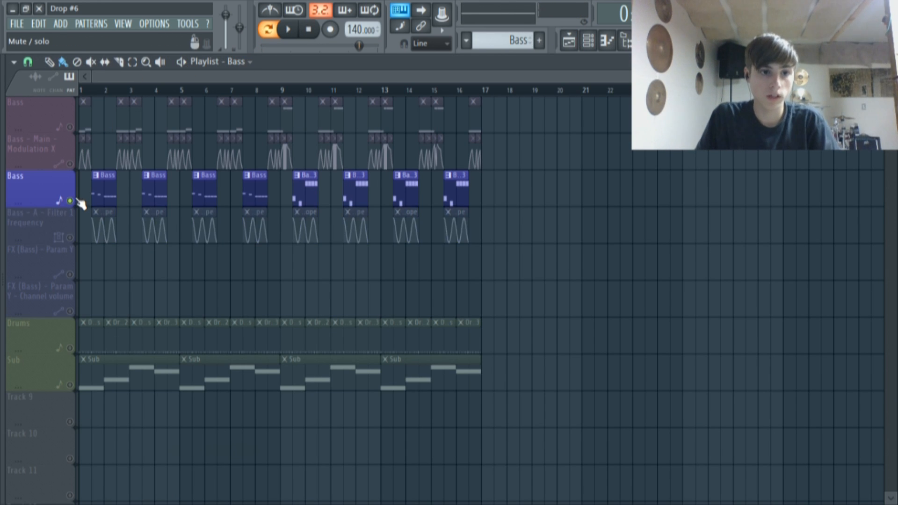
right_click(70, 200)
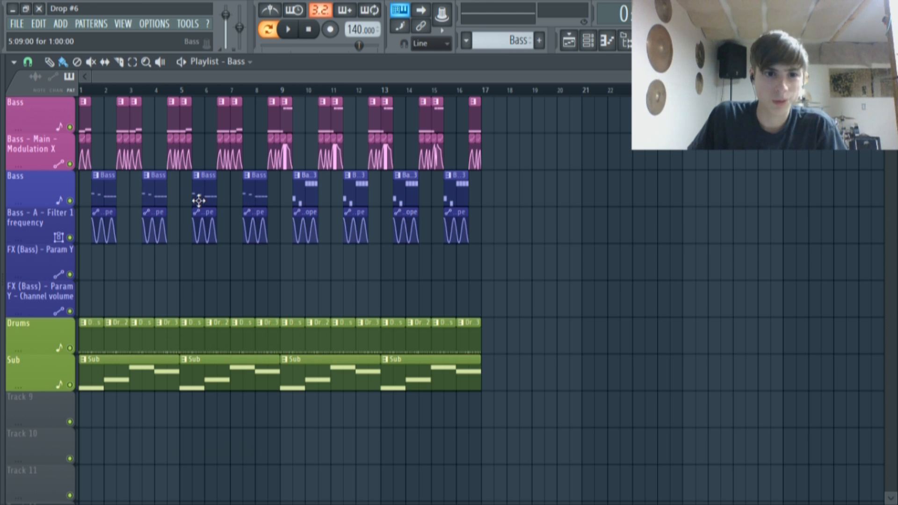
Set the song position to the start in song mode, solo the Drums track, and play the first four bars of drums
click(150, 90)
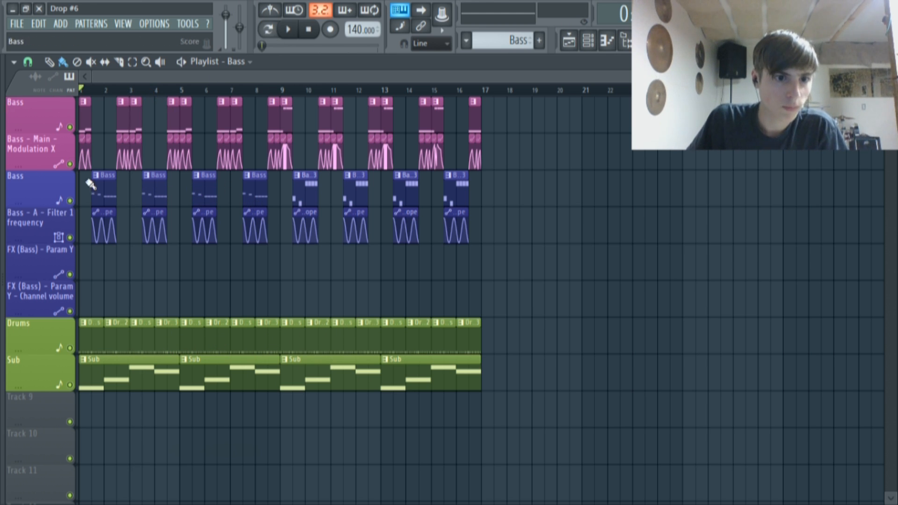
scroll(47, 149, down, 2)
right_click(83, 253)
click(202, 219)
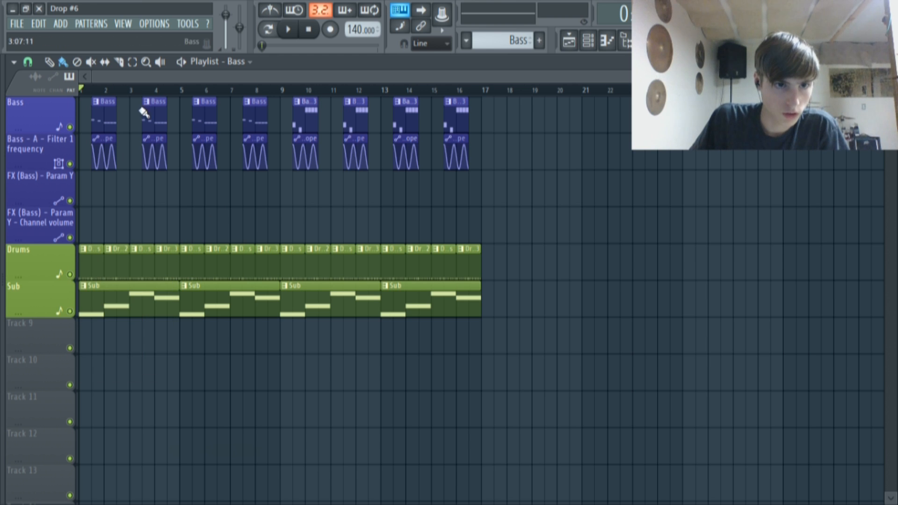
right_click(70, 274)
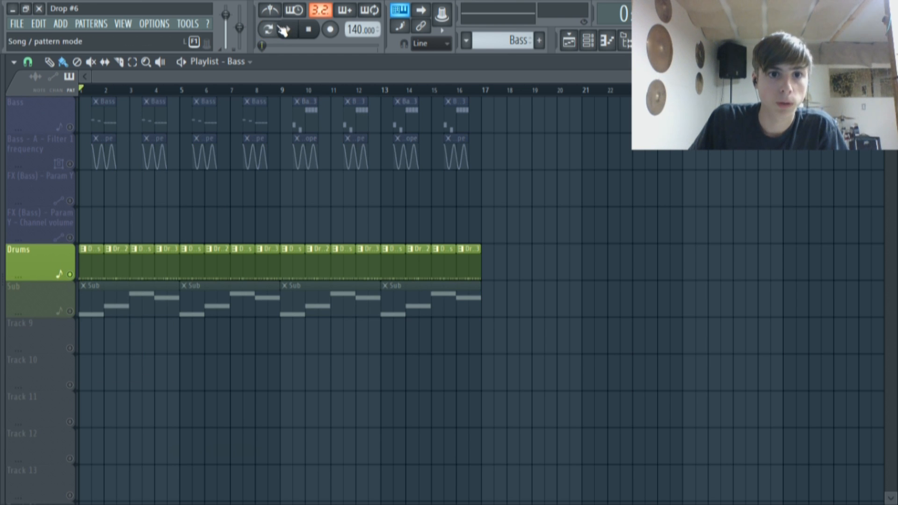
key(space)
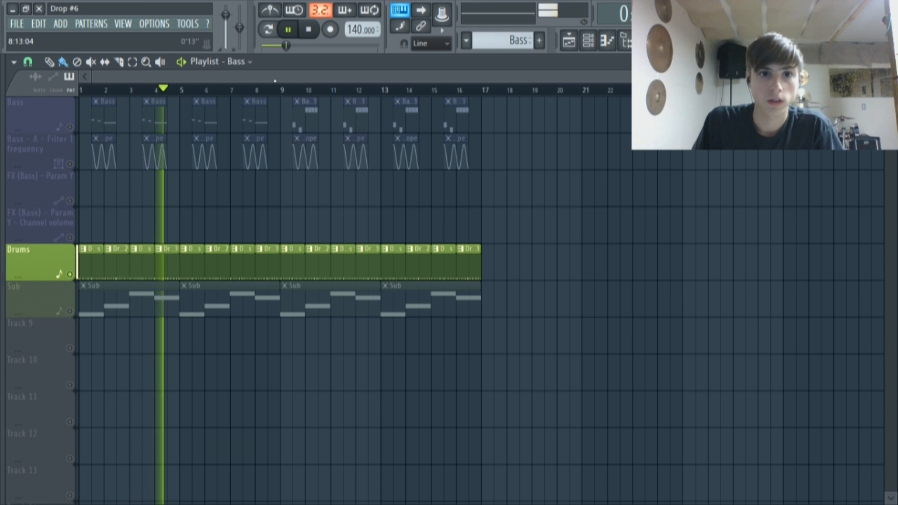
click(288, 30)
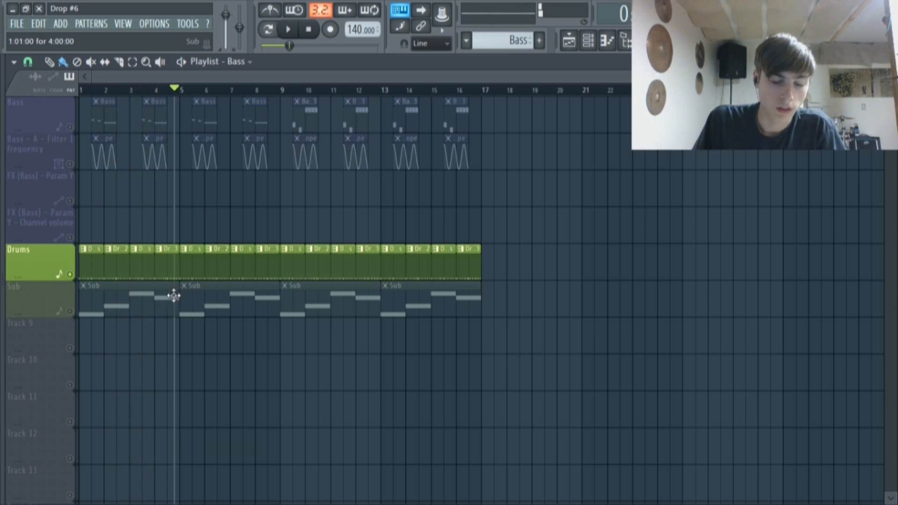
Open the Drums #3 pattern, show its steps in the channel rack, and play it while viewing the end of the step grid
scroll(162, 294, up, 3)
double_click(210, 251)
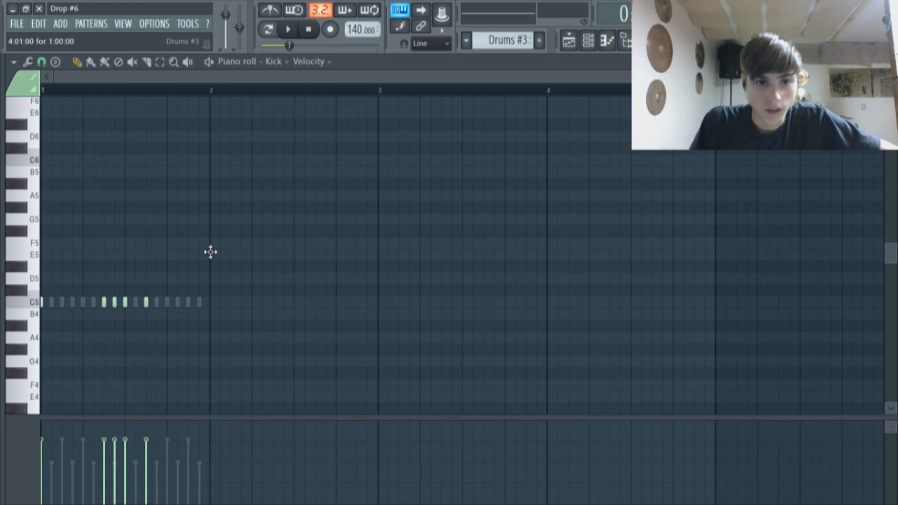
click(588, 41)
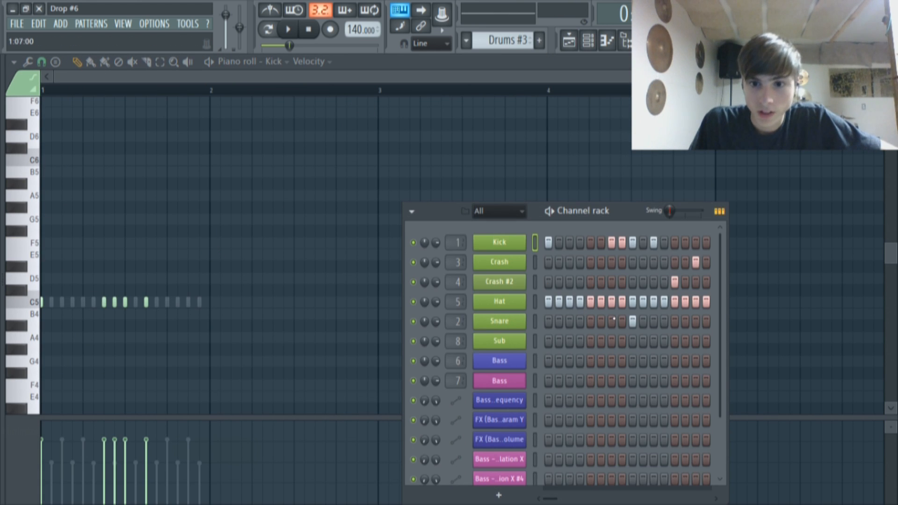
click(550, 211)
drag(620, 211, 566, 155)
mouse_move(499, 498)
mouse_down()
mouse_move(526, 498)
mouse_move(513, 497)
mouse_up()
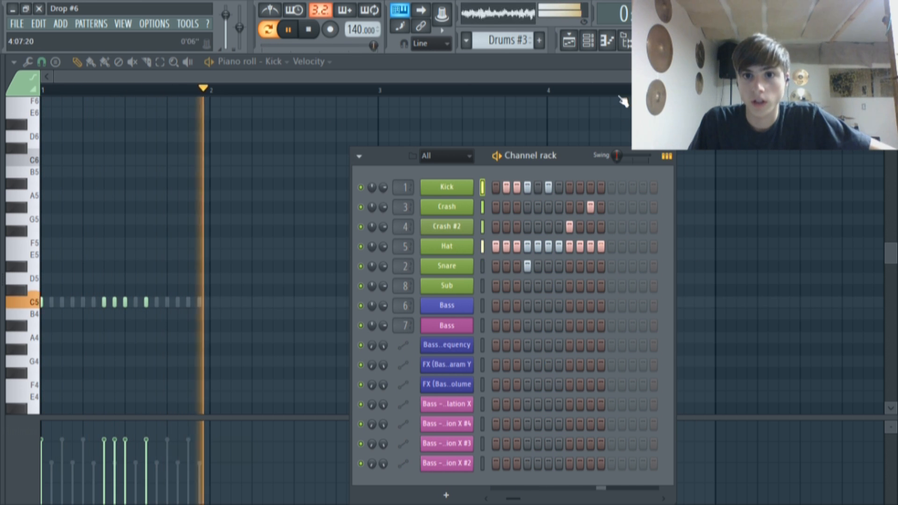
Return to the playlist and play the soloed drums in song mode from within bar 4 and from within bar 8, stopping playback at the end
click(571, 42)
click(286, 31)
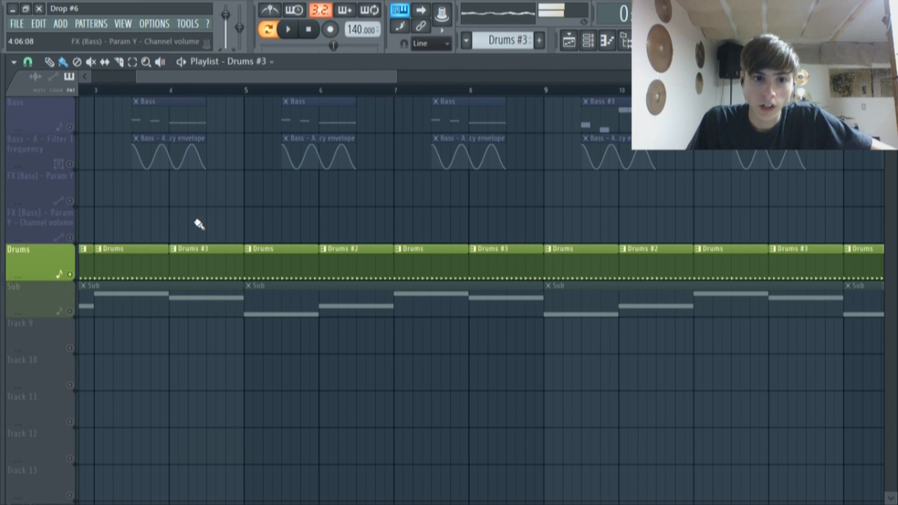
click(206, 90)
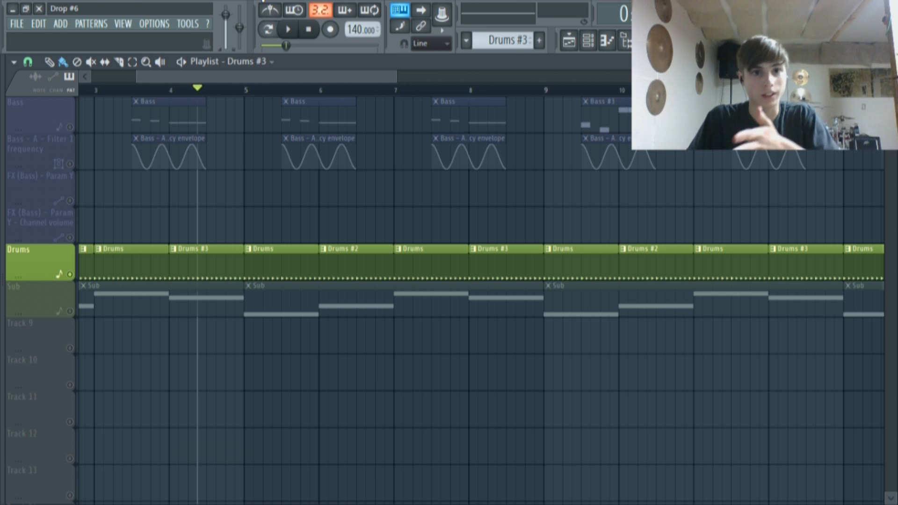
click(291, 29)
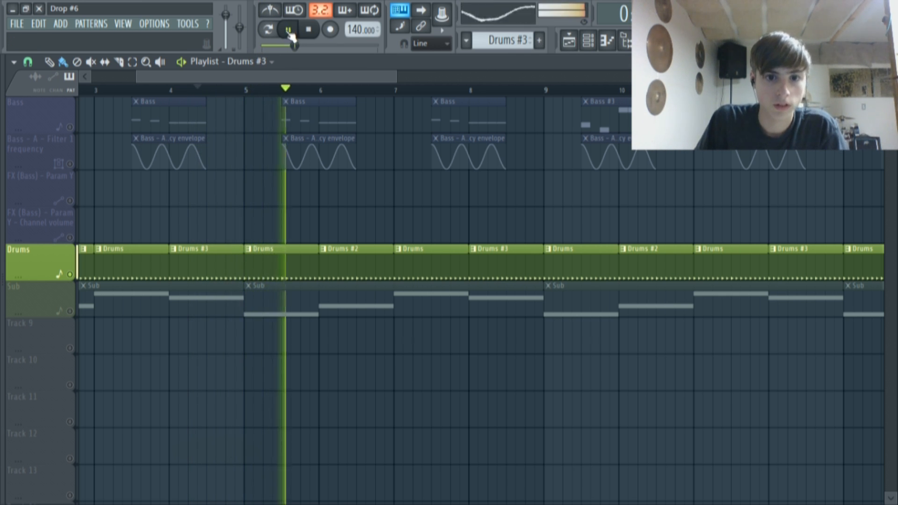
click(487, 88)
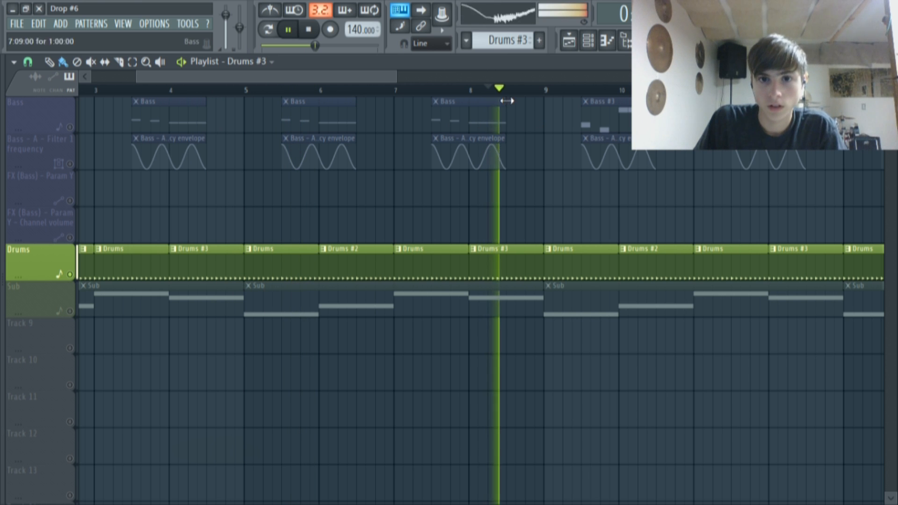
click(288, 29)
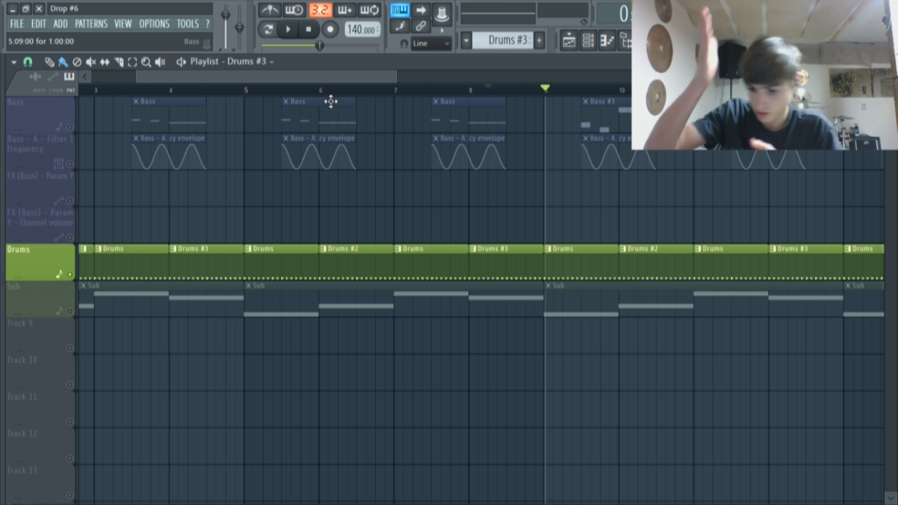
Return the song position to the start of the arrangement and unsolo the Drums track so every track is active
key(i)
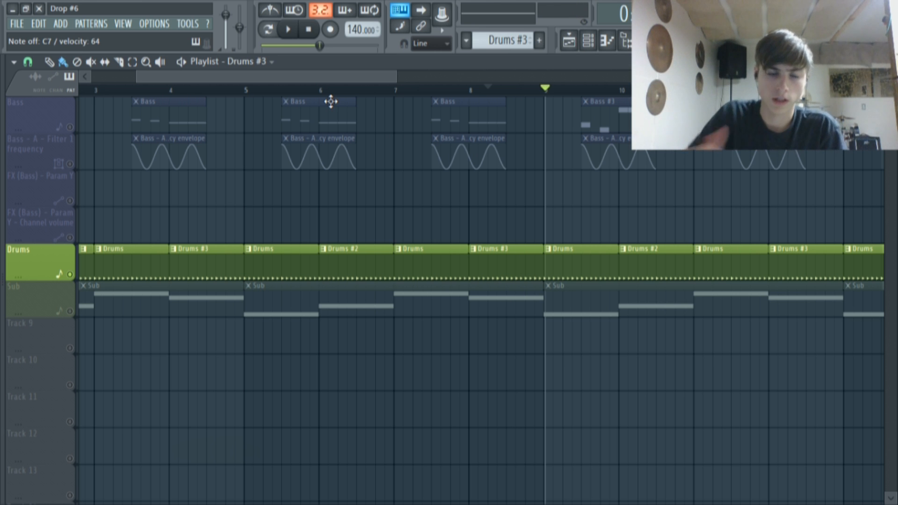
drag(326, 77, 280, 77)
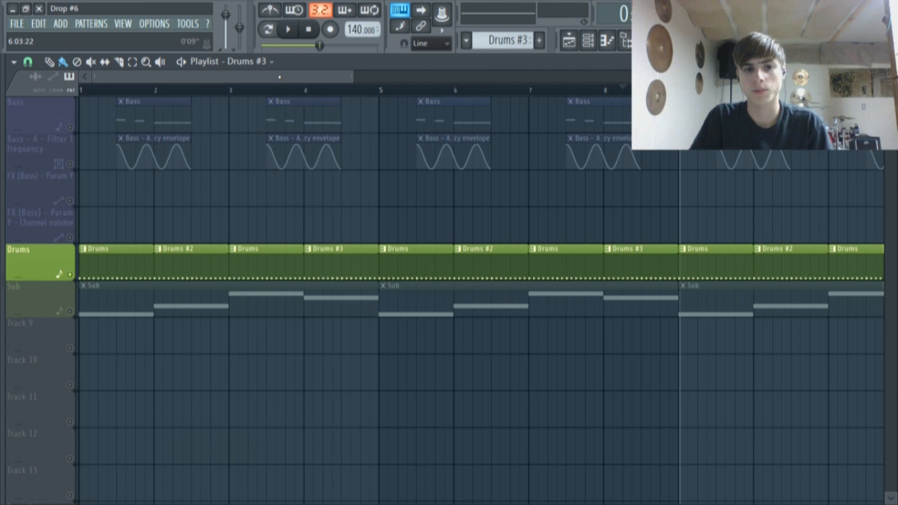
click(263, 46)
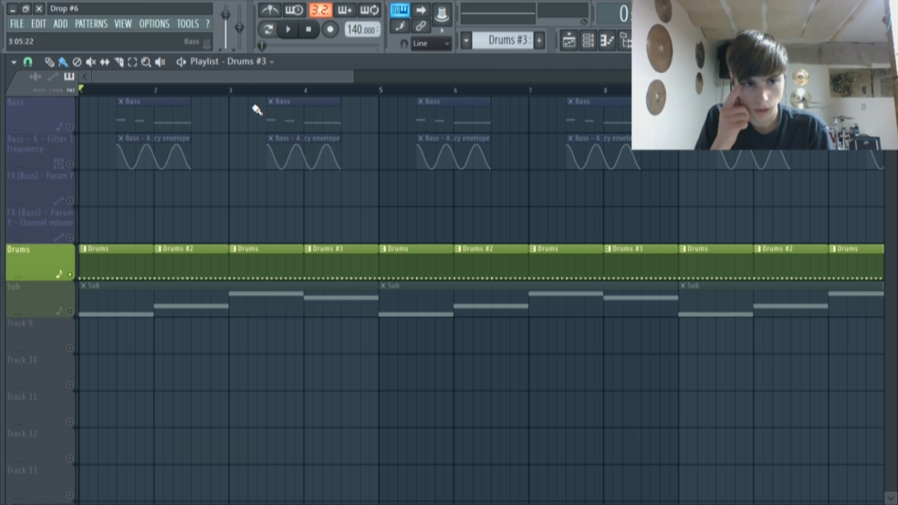
scroll(265, 110, up, 2)
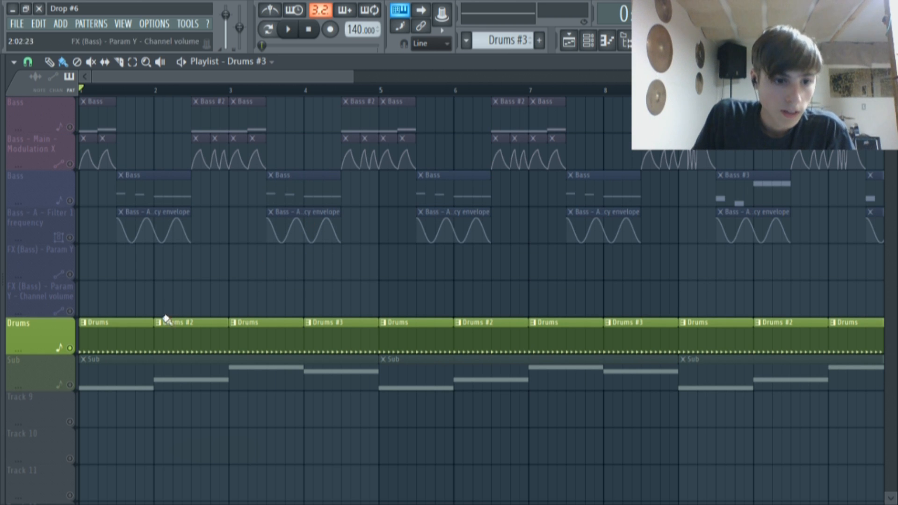
click(72, 385)
right_click(72, 352)
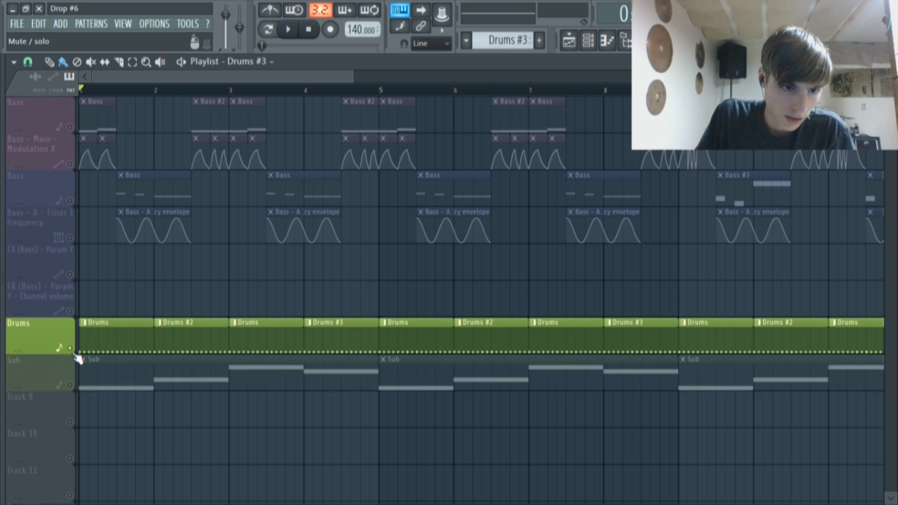
right_click(72, 351)
Open the Sub pattern in the piano roll, play its four notes, stop playback, and return to the playlist
double_click(112, 371)
click(288, 29)
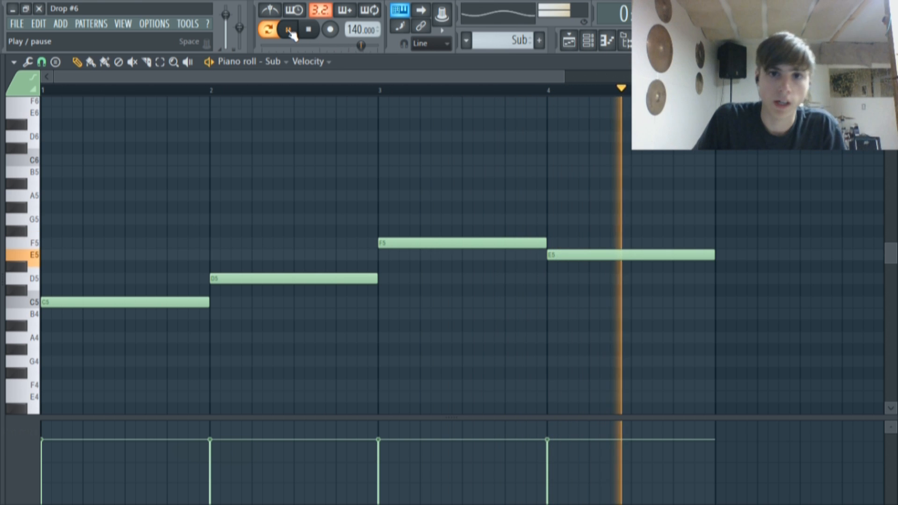
click(293, 33)
click(568, 40)
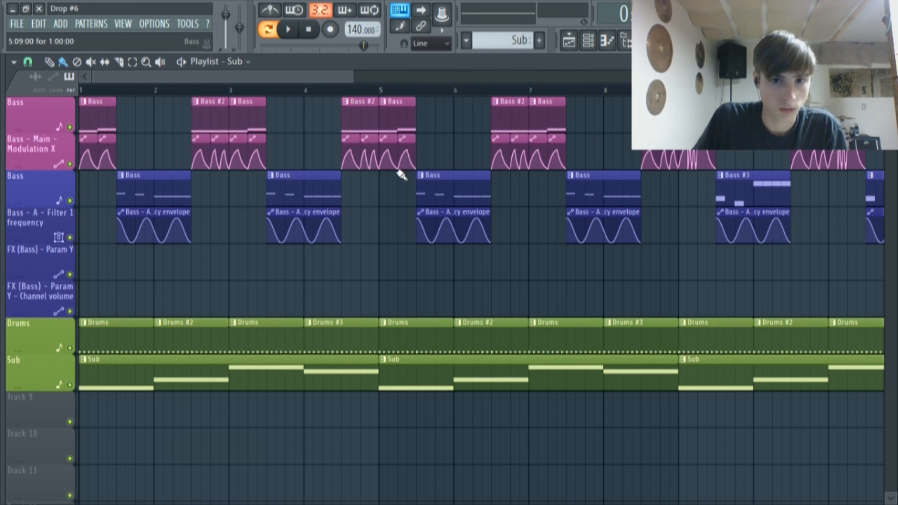
Set the song position to the start, look over the full arrangement and the mixer tracks, and return to the playlist
click(265, 91)
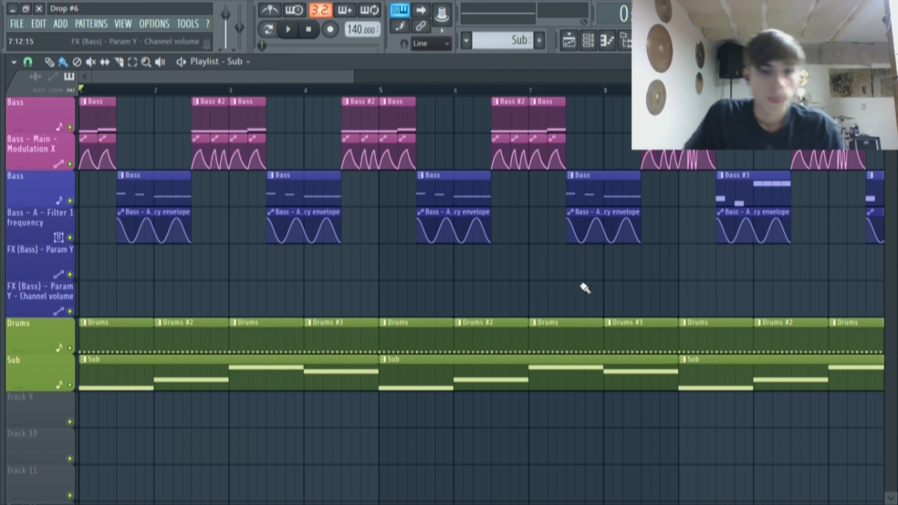
scroll(447, 379, down, 3)
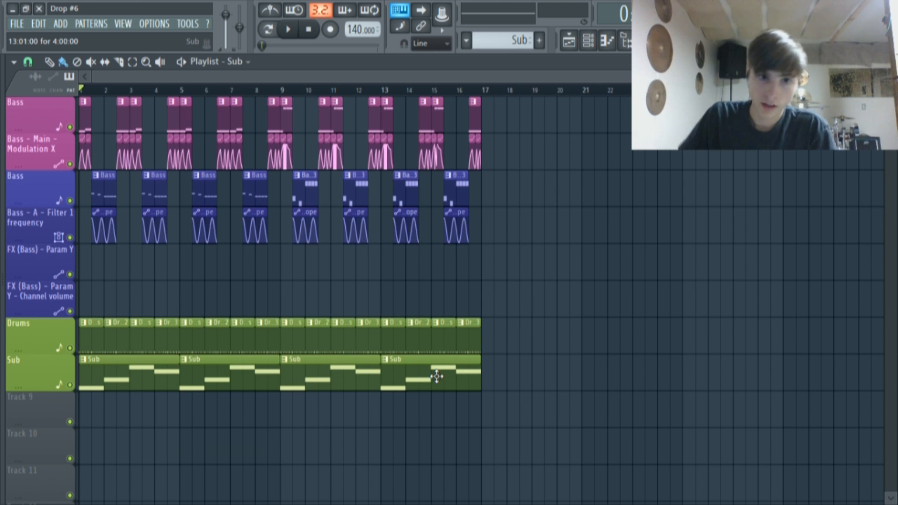
key(F9)
scroll(181, 171, up, 3)
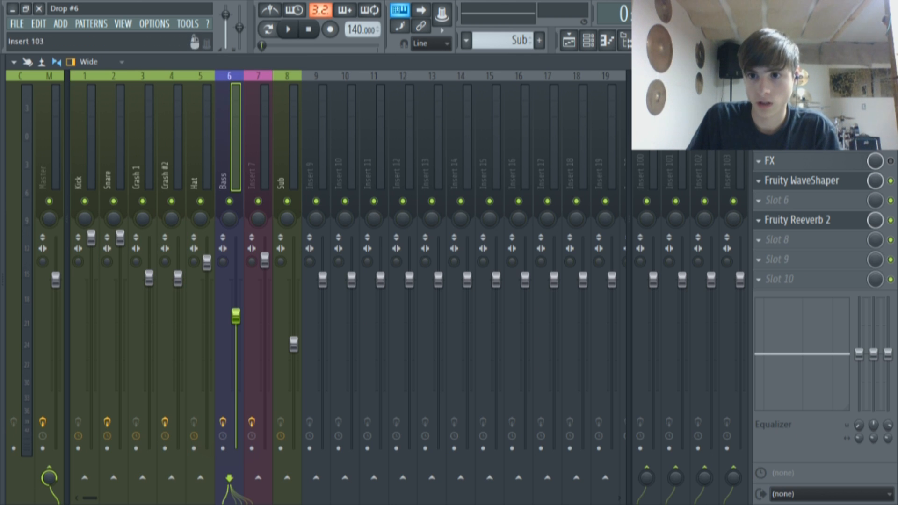
key(F5)
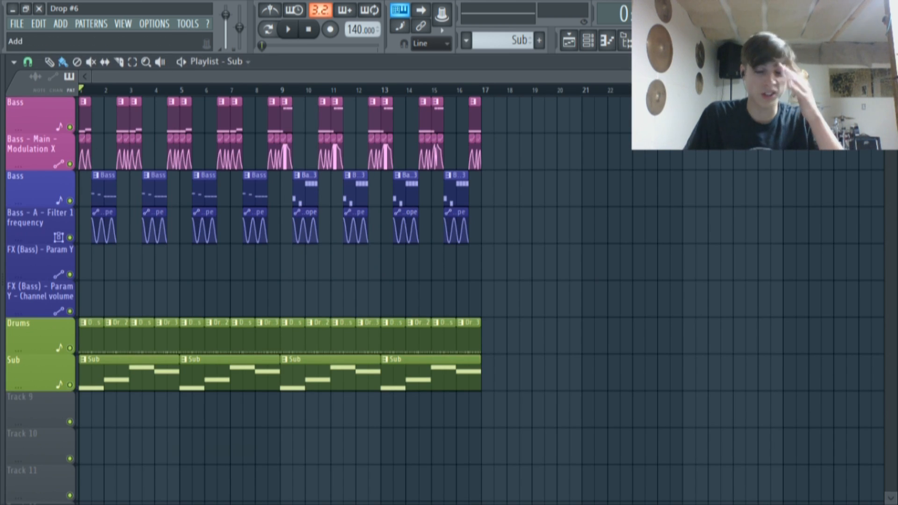